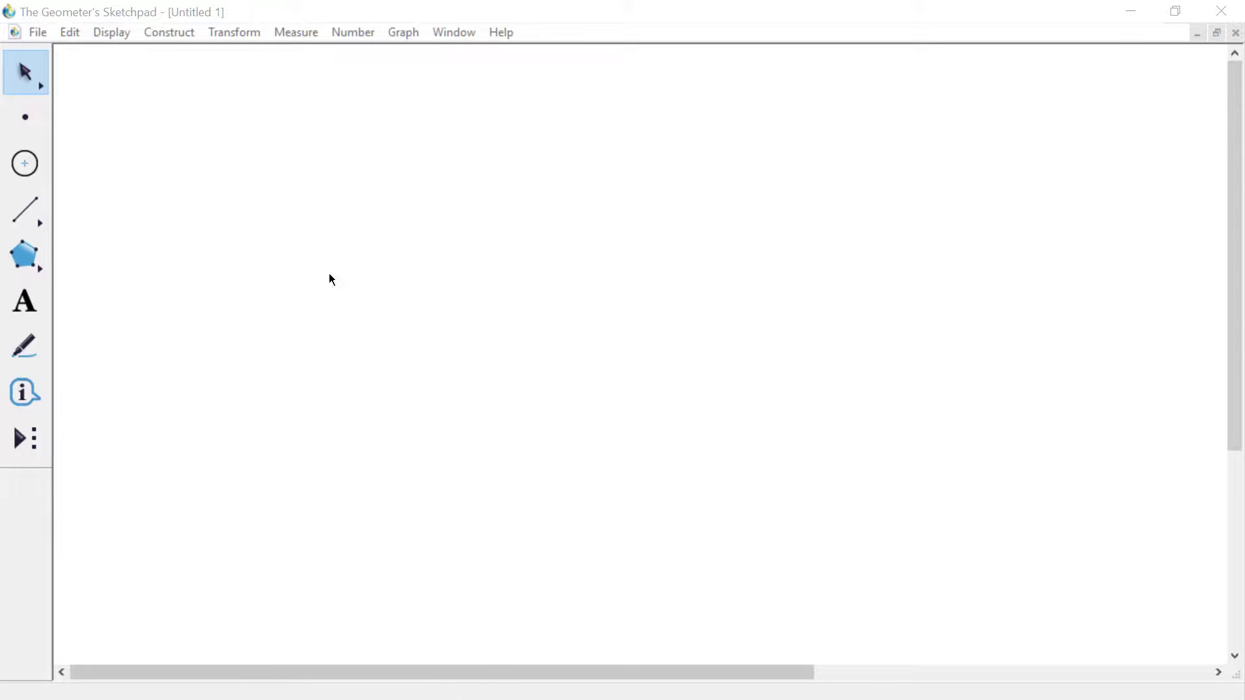
- Draw a triangle from three connected straight segments with the Segment tool
click(29, 209)
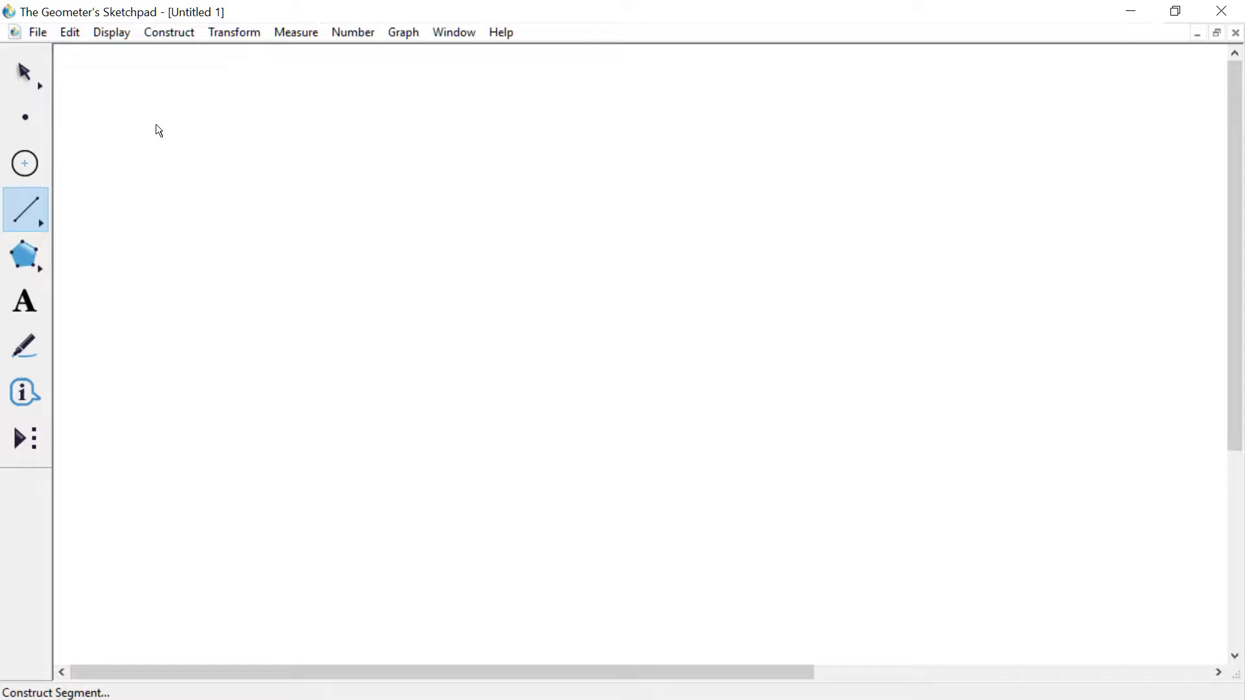
mouse_move(25, 205)
mouse_down()
mouse_move(199, 213)
mouse_move(26, 210)
mouse_up()
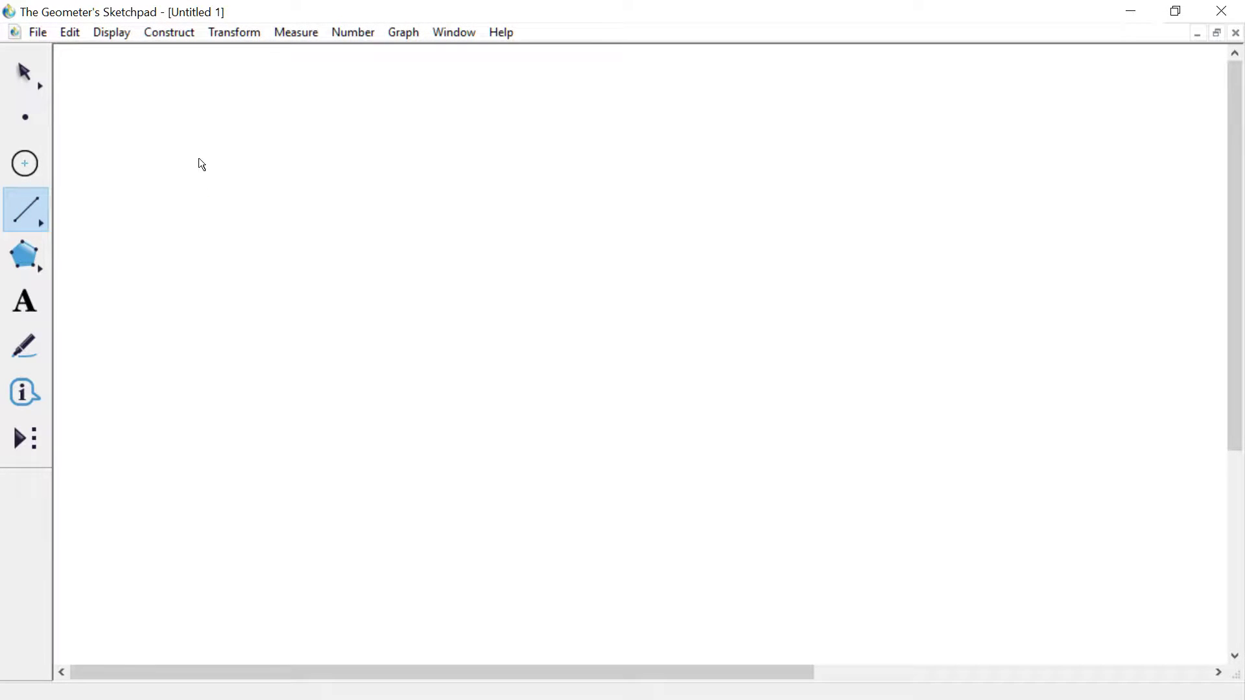
mouse_move(221, 235)
mouse_down()
mouse_move(557, 174)
mouse_move(1029, 667)
mouse_move(1101, 264)
mouse_move(865, 362)
mouse_move(1073, 305)
mouse_move(1023, 380)
mouse_move(495, 11)
mouse_move(633, 608)
mouse_move(323, 235)
mouse_move(224, 229)
mouse_move(230, 274)
mouse_move(222, 235)
mouse_up()
- Reshape the triangle by dragging its right vertex left and its right side up
click(26, 72)
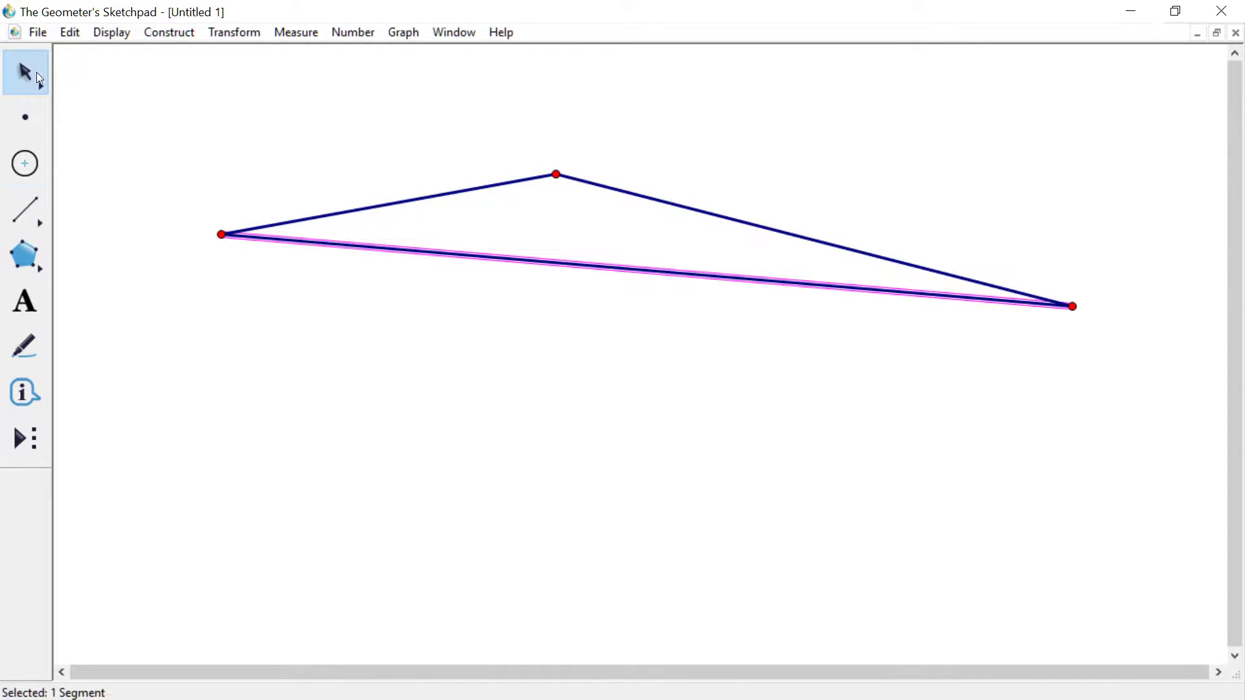
click(1147, 337)
drag(1073, 306, 686, 410)
drag(600, 241, 537, 221)
- Label the left vertex A, the top vertex B and the lower-right vertex C
click(863, 393)
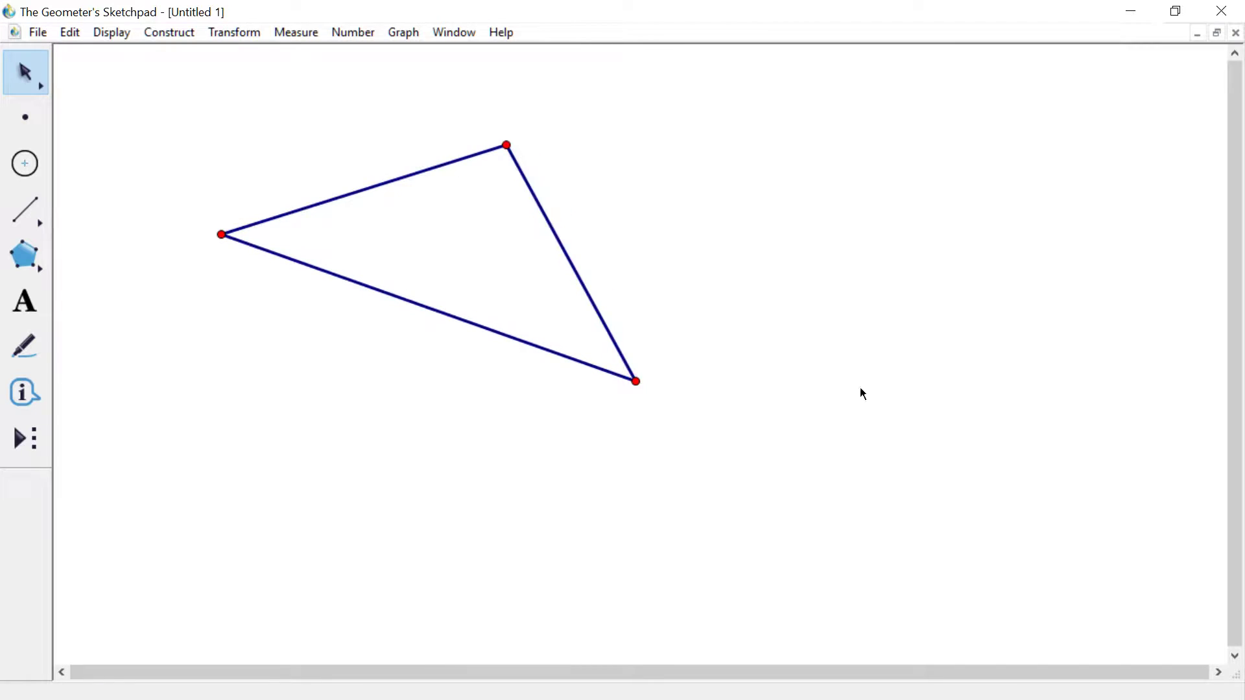
click(34, 305)
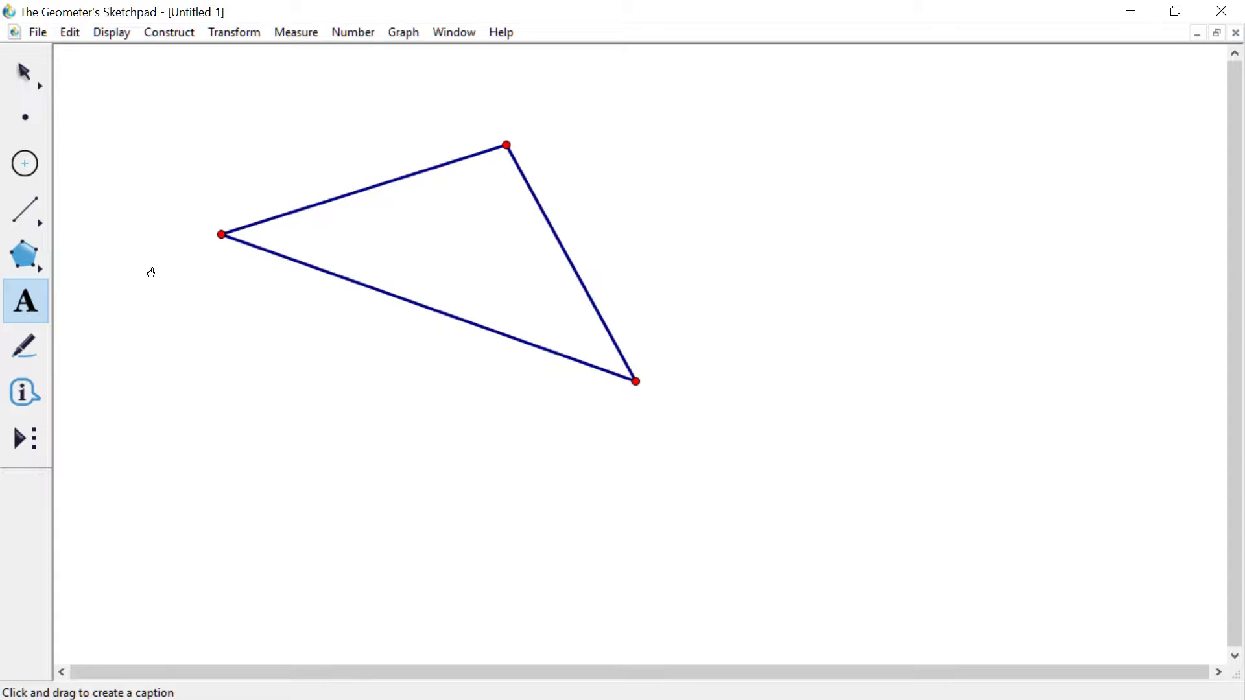
click(221, 238)
click(505, 150)
click(636, 383)
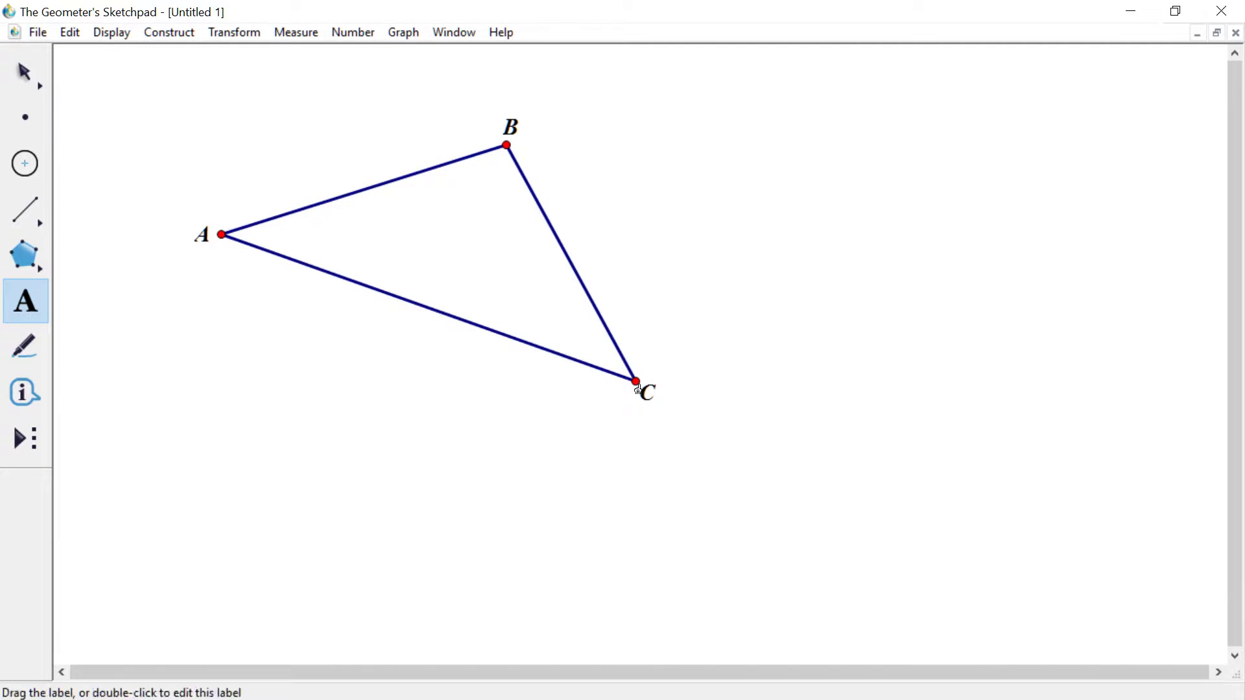
click(24, 69)
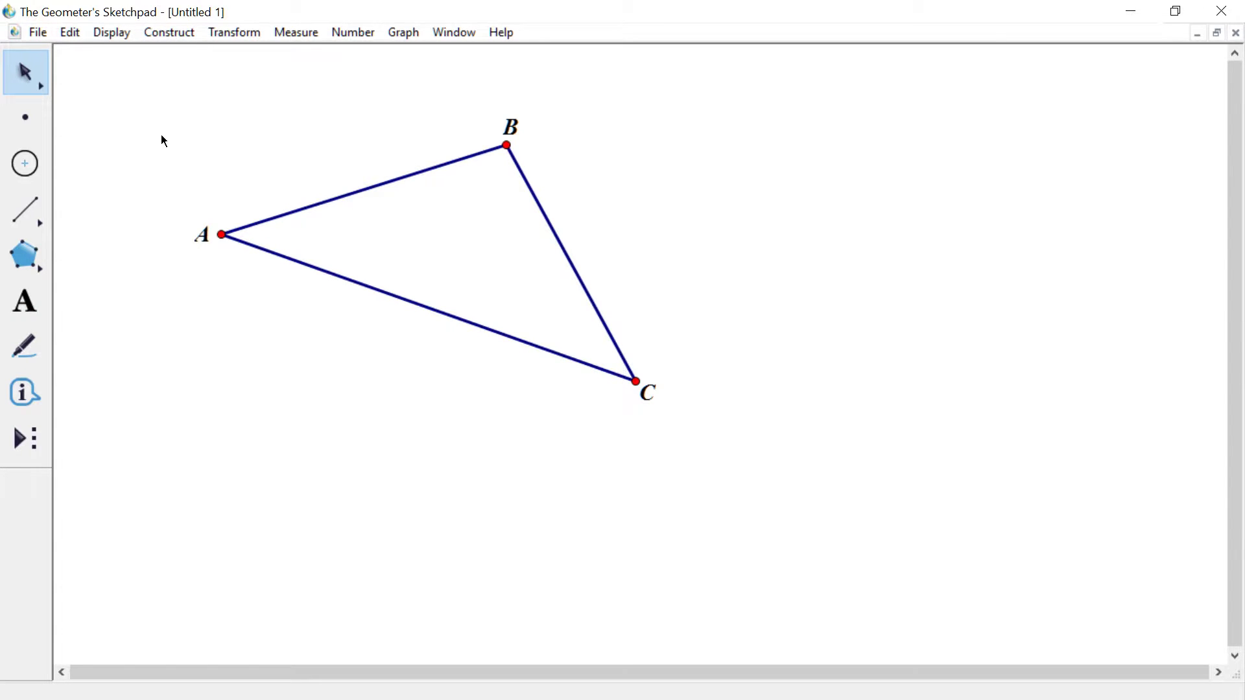
key(alt+Tab)
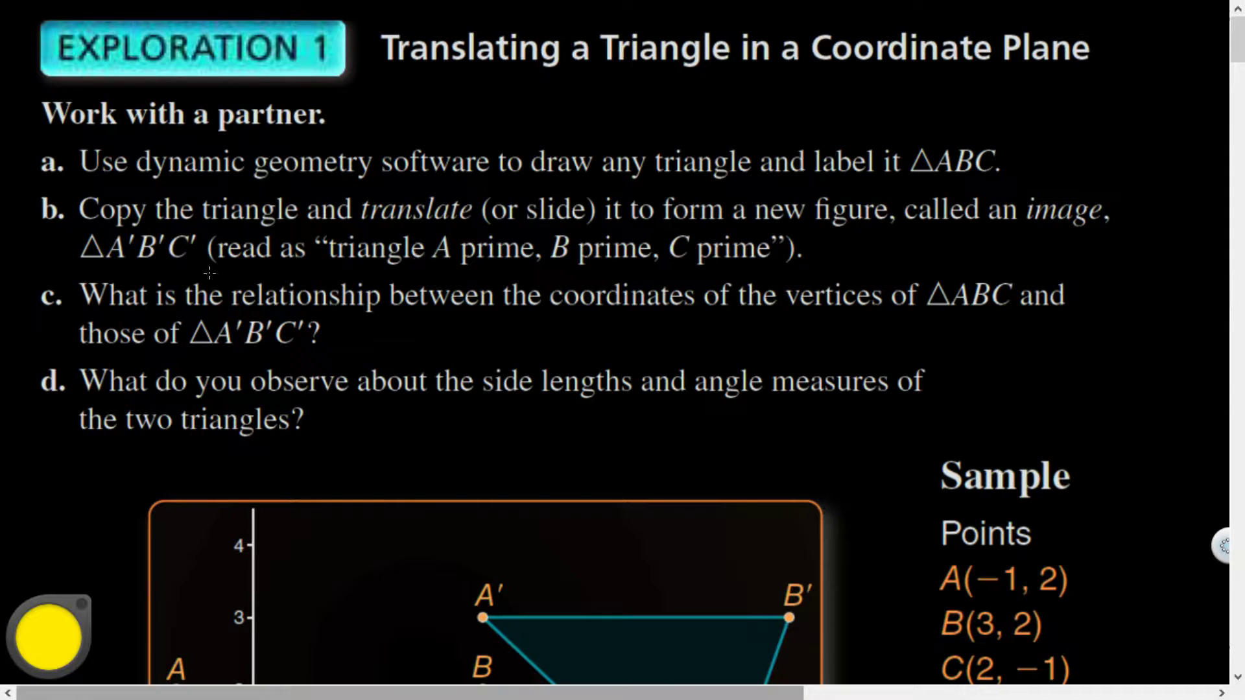
- Marquee-select triangle ABC with its vertices, copy it, and dismiss the preview notice
key(alt+Tab)
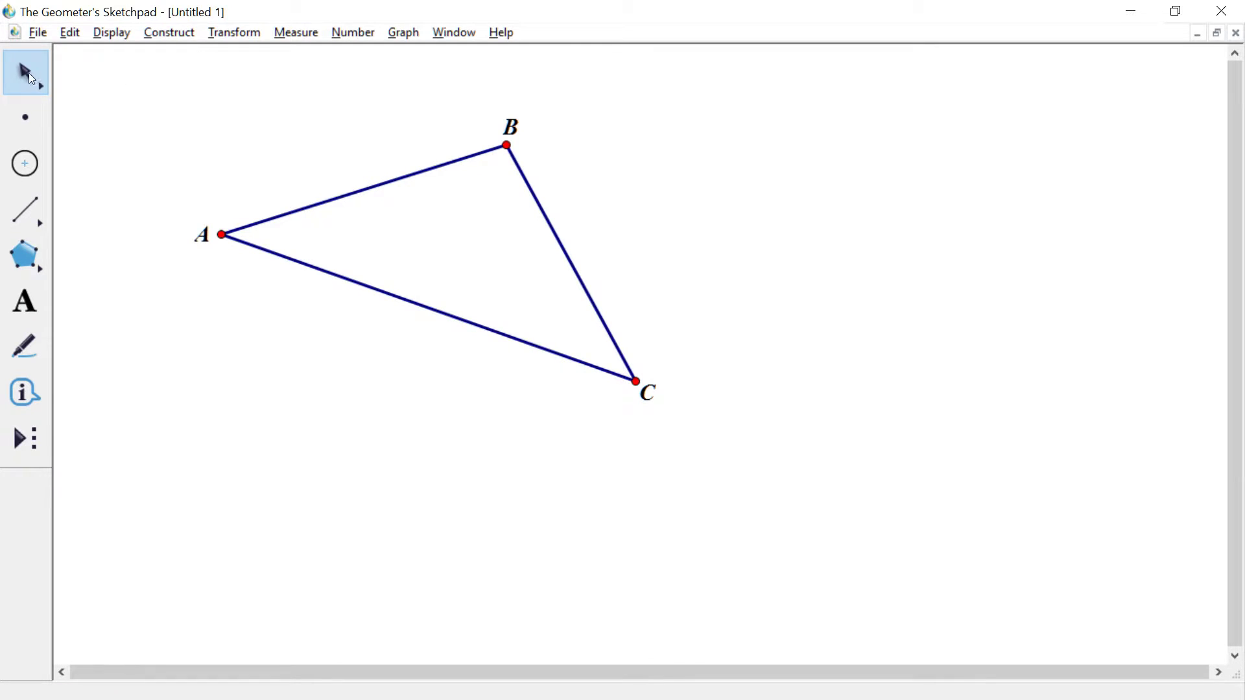
click(26, 73)
drag(152, 72, 734, 467)
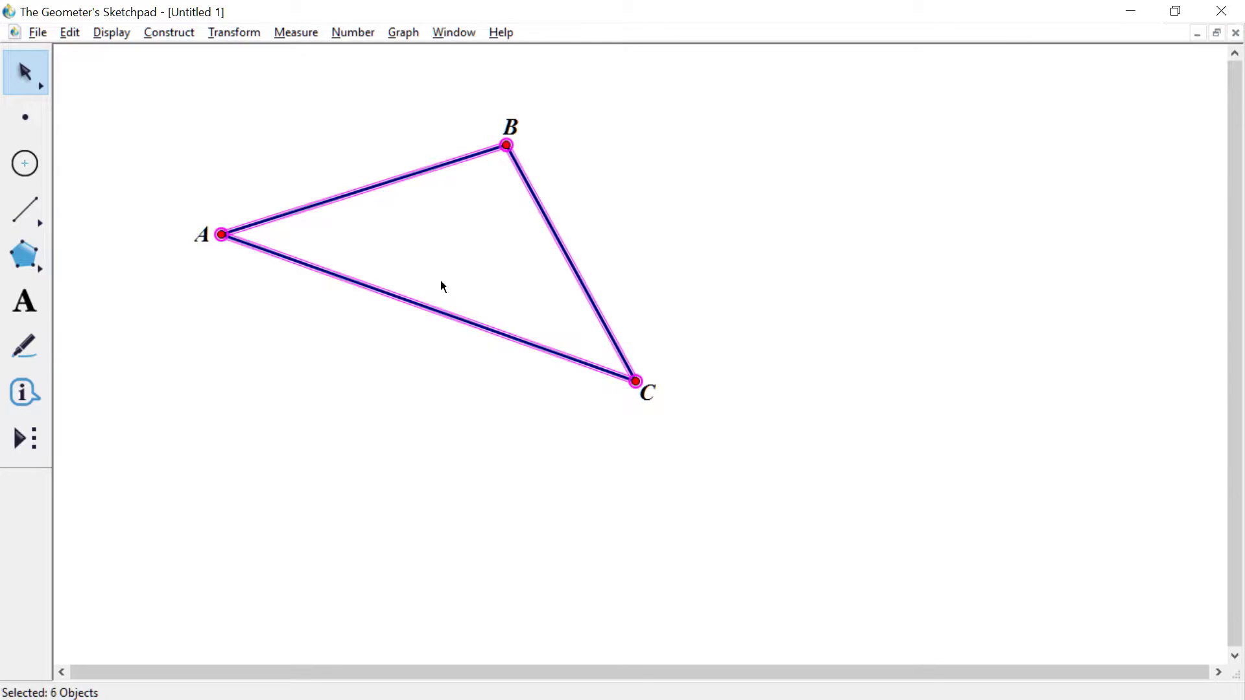
click(67, 34)
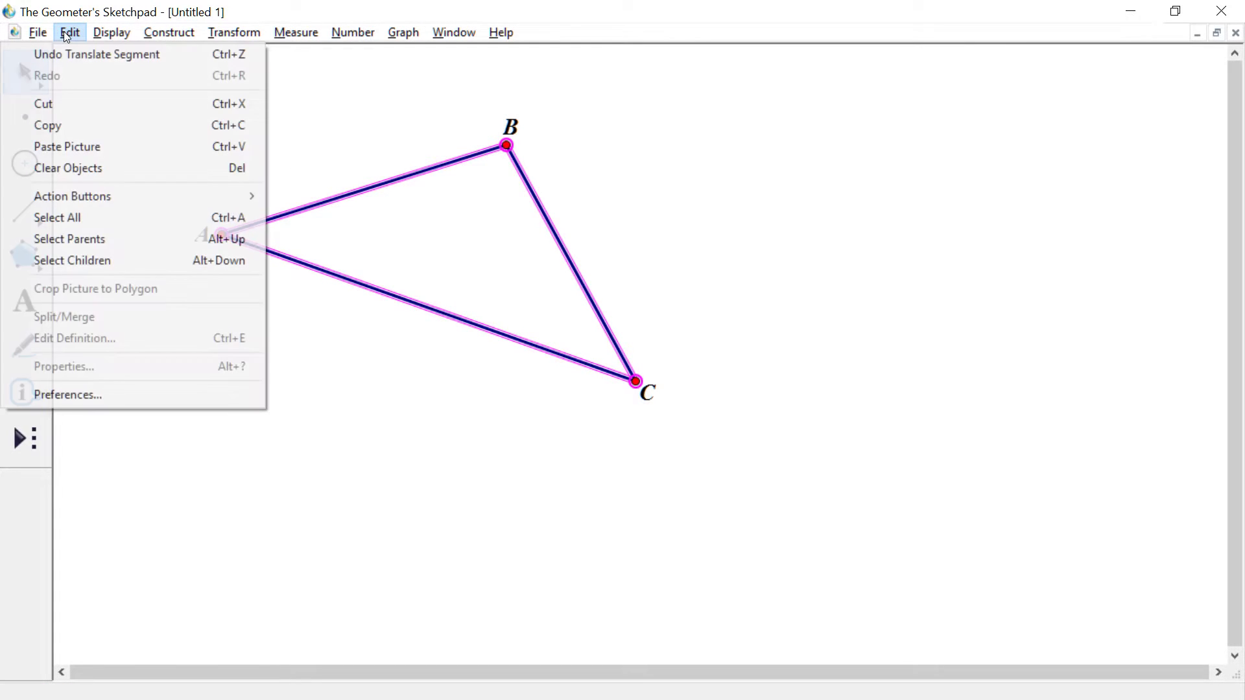
click(95, 128)
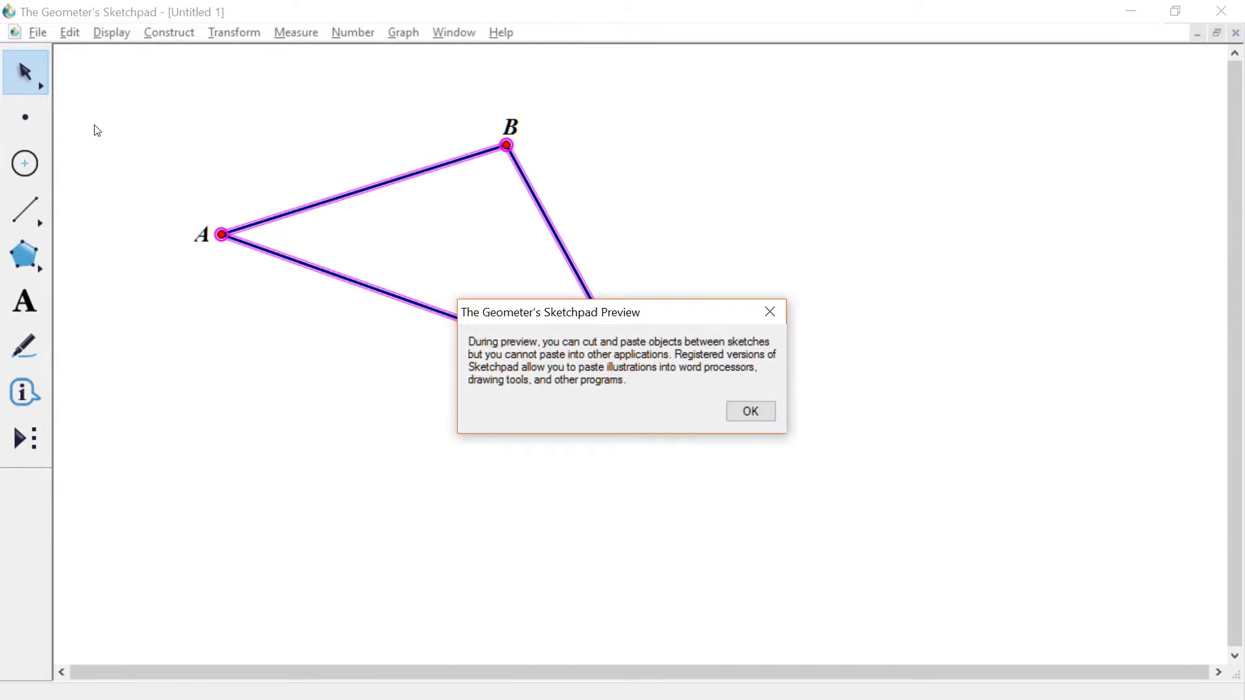
click(758, 412)
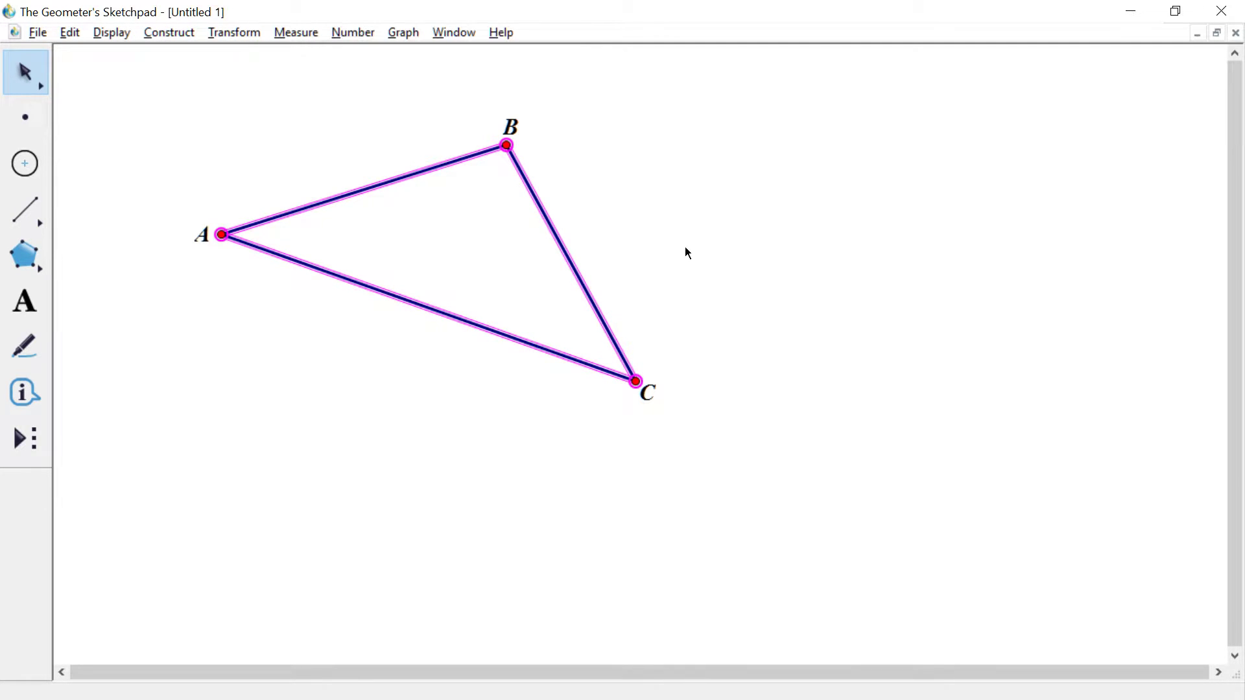
- Paste the triangle as DEF and drag it into place to the right of ABC
key(ctrl+v)
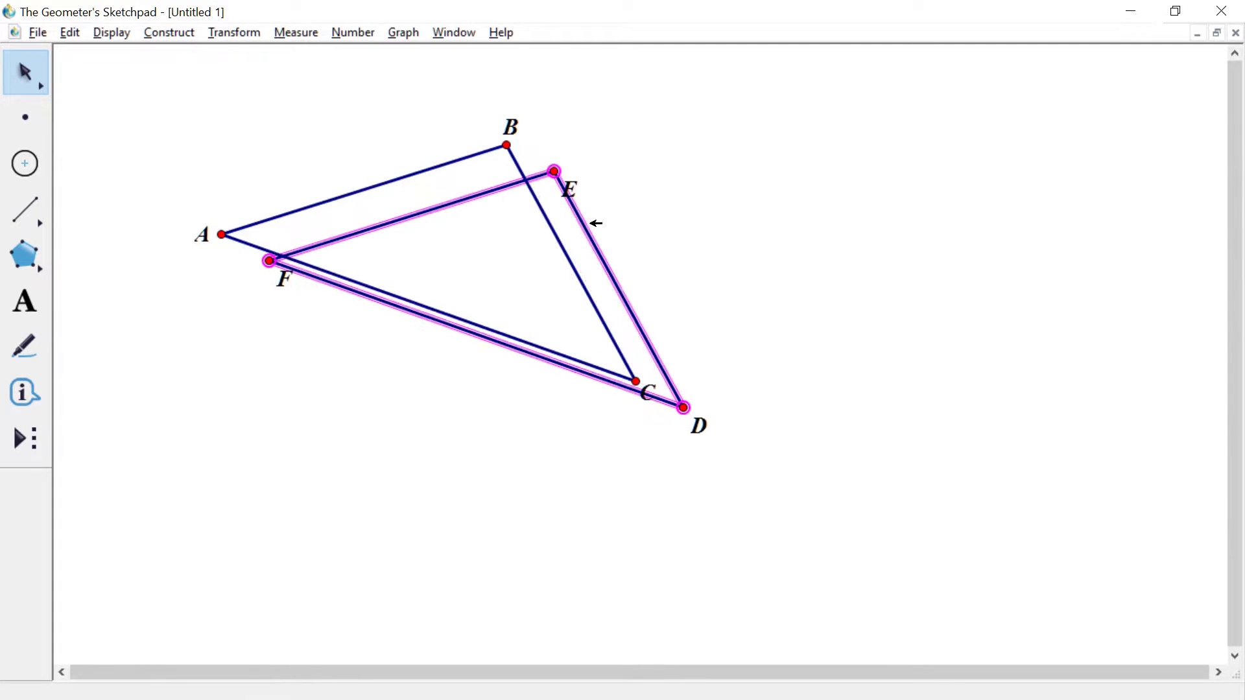
drag(595, 223, 1102, 278)
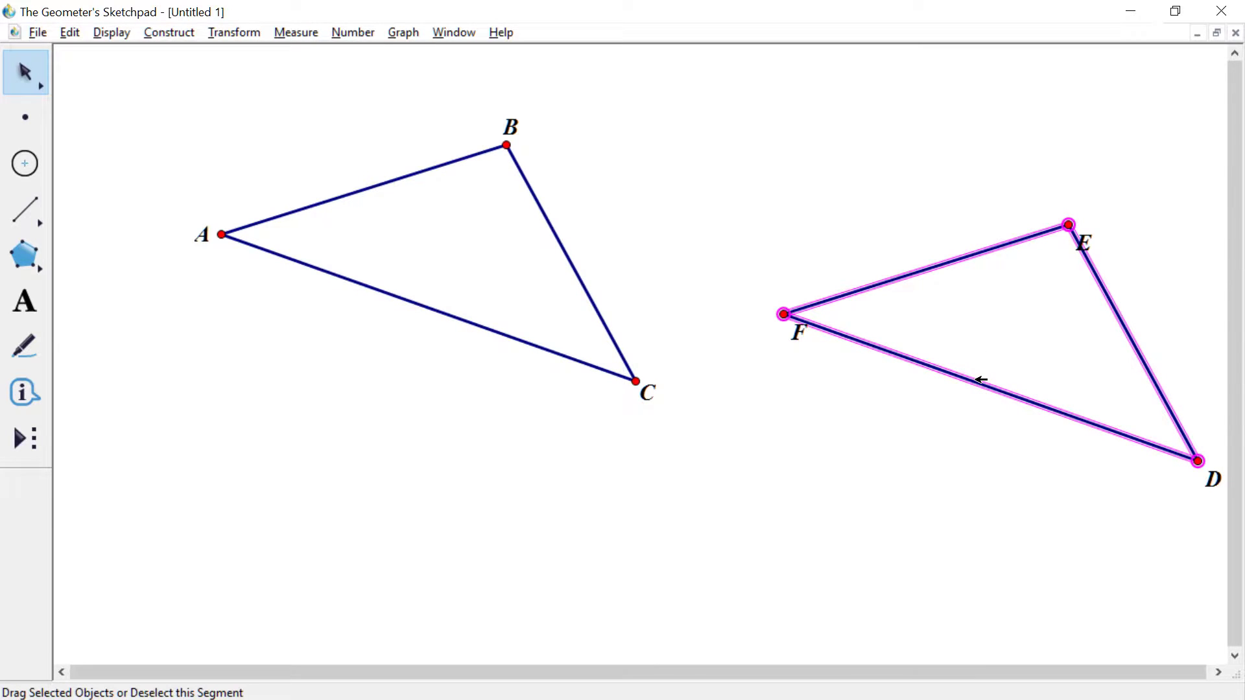
drag(980, 381, 897, 352)
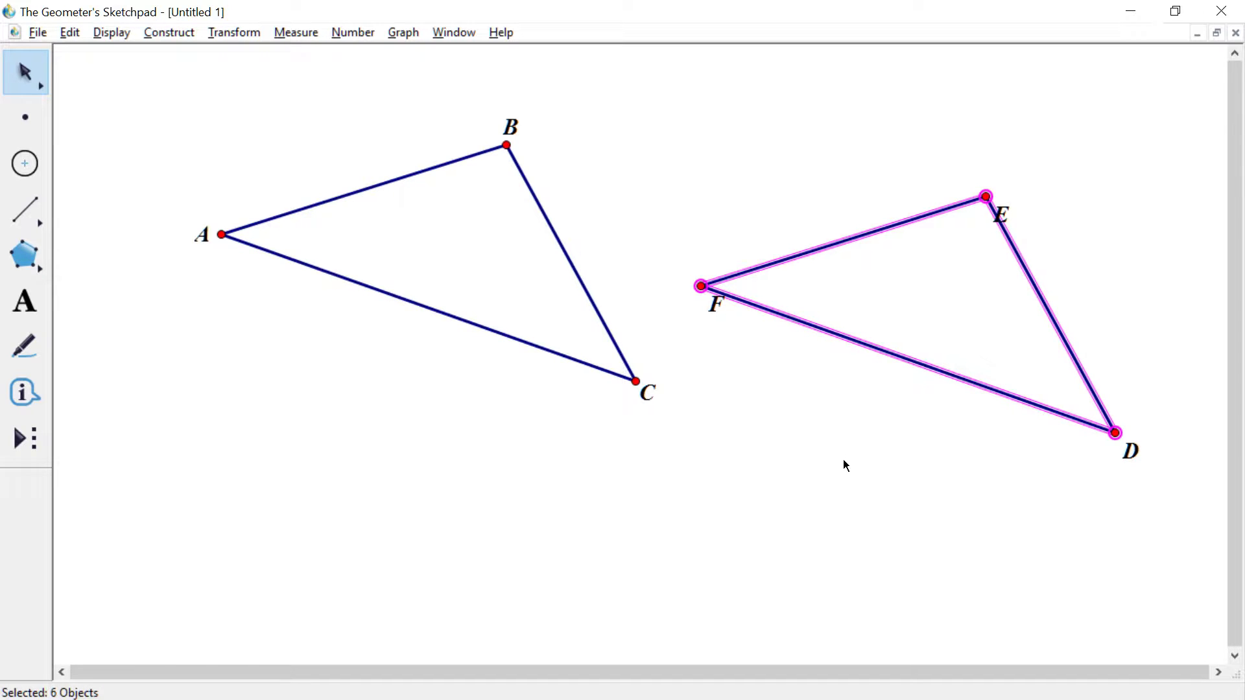
click(807, 472)
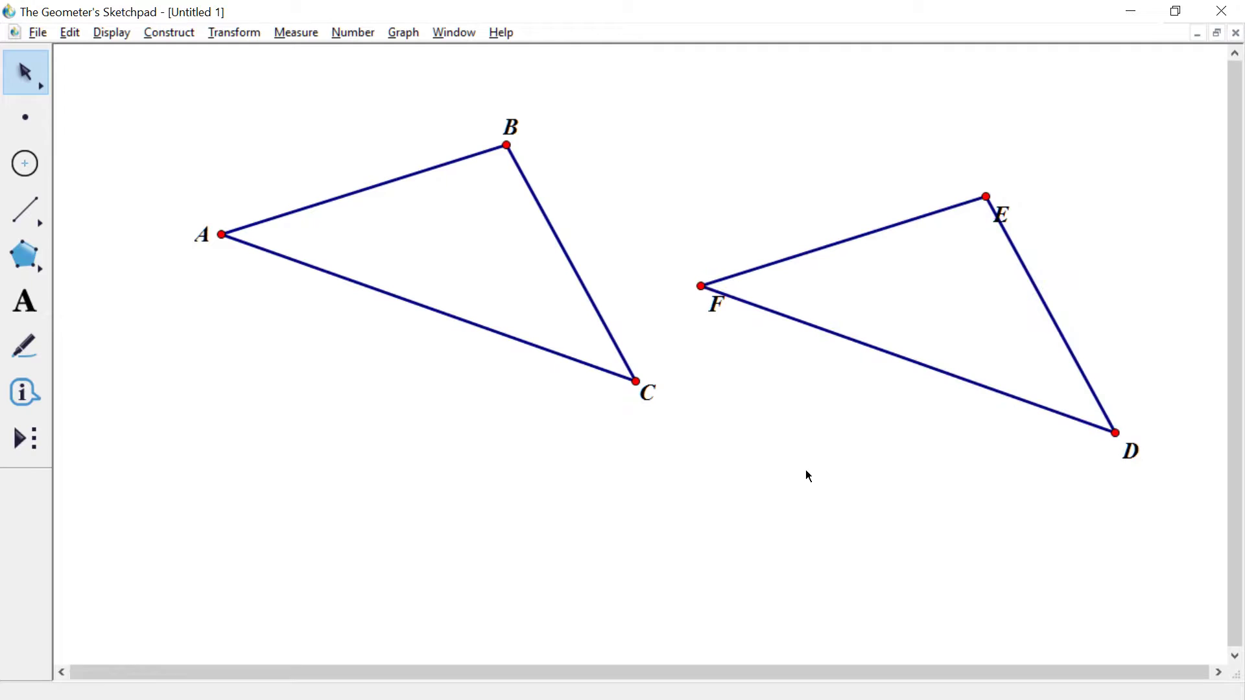
mouse_move(636, 382)
mouse_down()
mouse_move(598, 413)
mouse_move(414, 448)
mouse_move(668, 232)
mouse_move(364, 501)
mouse_move(657, 230)
mouse_move(359, 531)
mouse_move(672, 166)
mouse_move(536, 387)
mouse_move(643, 335)
mouse_move(723, 219)
mouse_move(623, 383)
mouse_move(526, 455)
mouse_move(527, 497)
mouse_move(637, 380)
mouse_up()
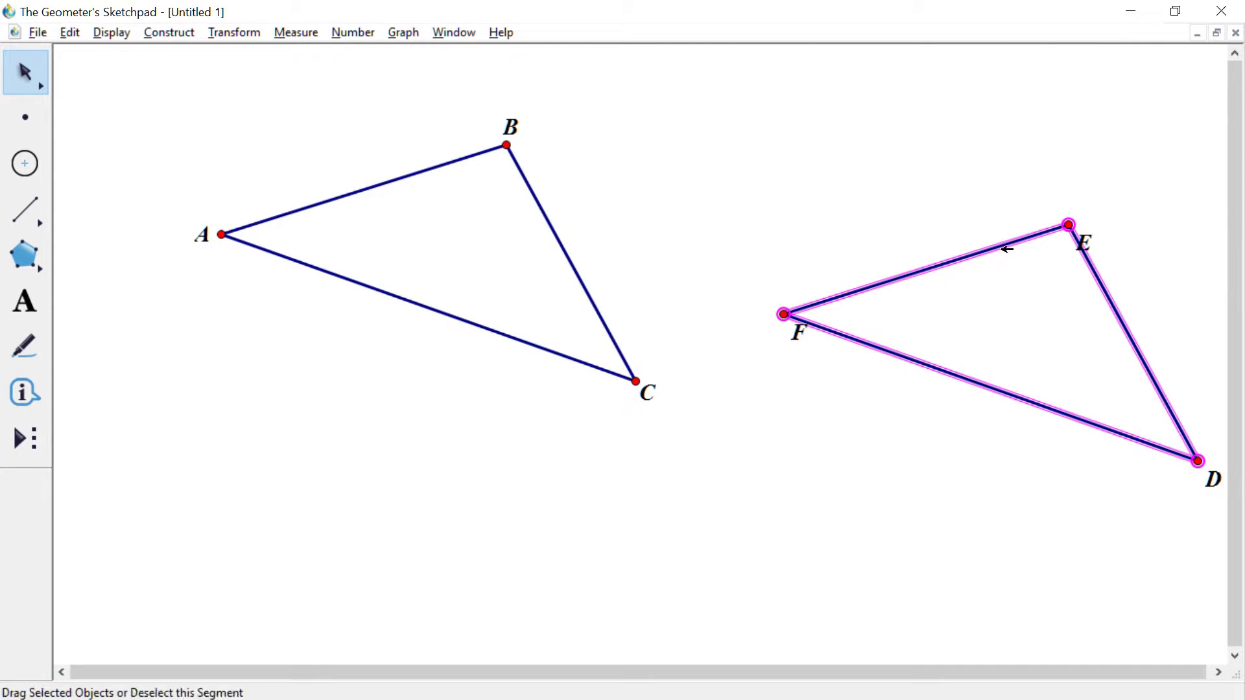
drag(1006, 247, 926, 179)
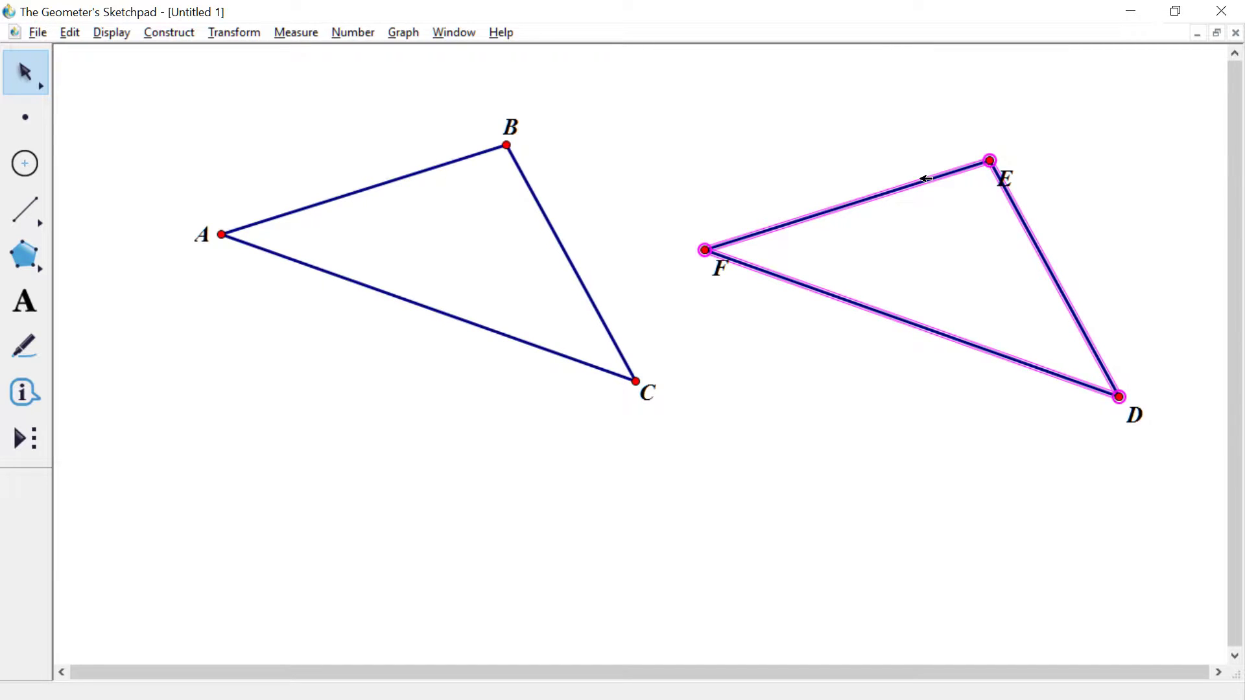
mouse_move(926, 179)
mouse_down()
mouse_move(462, 242)
mouse_move(436, 146)
mouse_move(441, 162)
mouse_move(927, 189)
mouse_up()
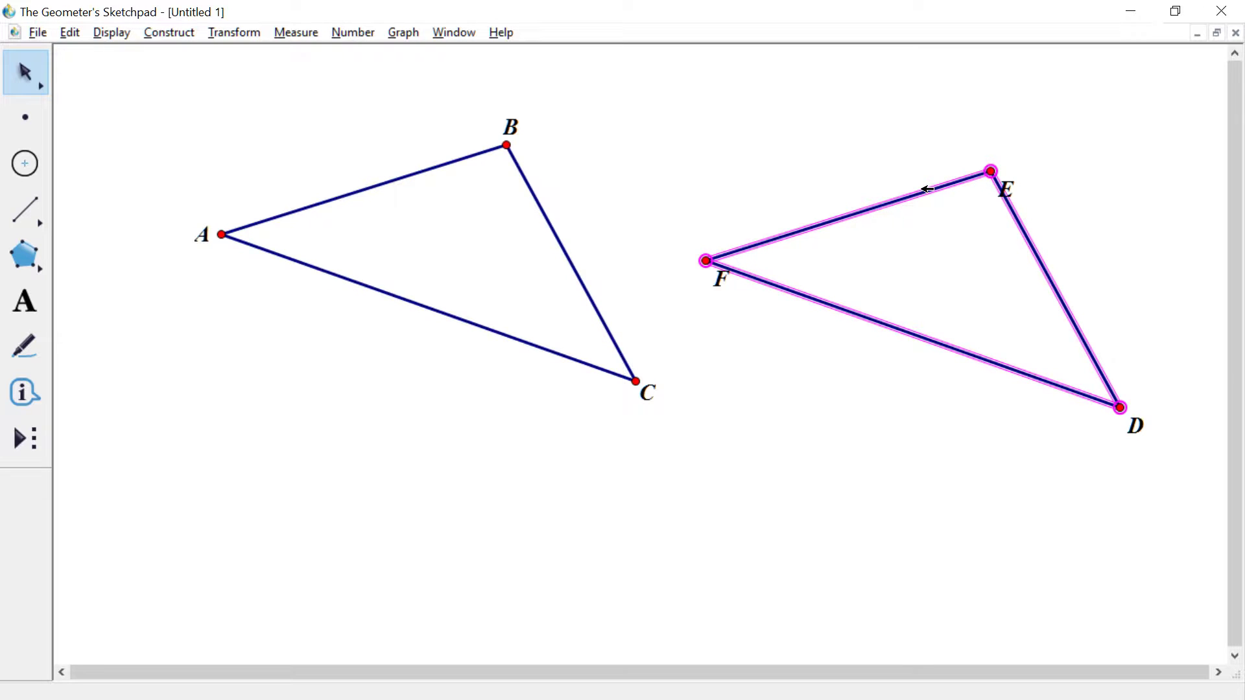
drag(928, 190, 975, 235)
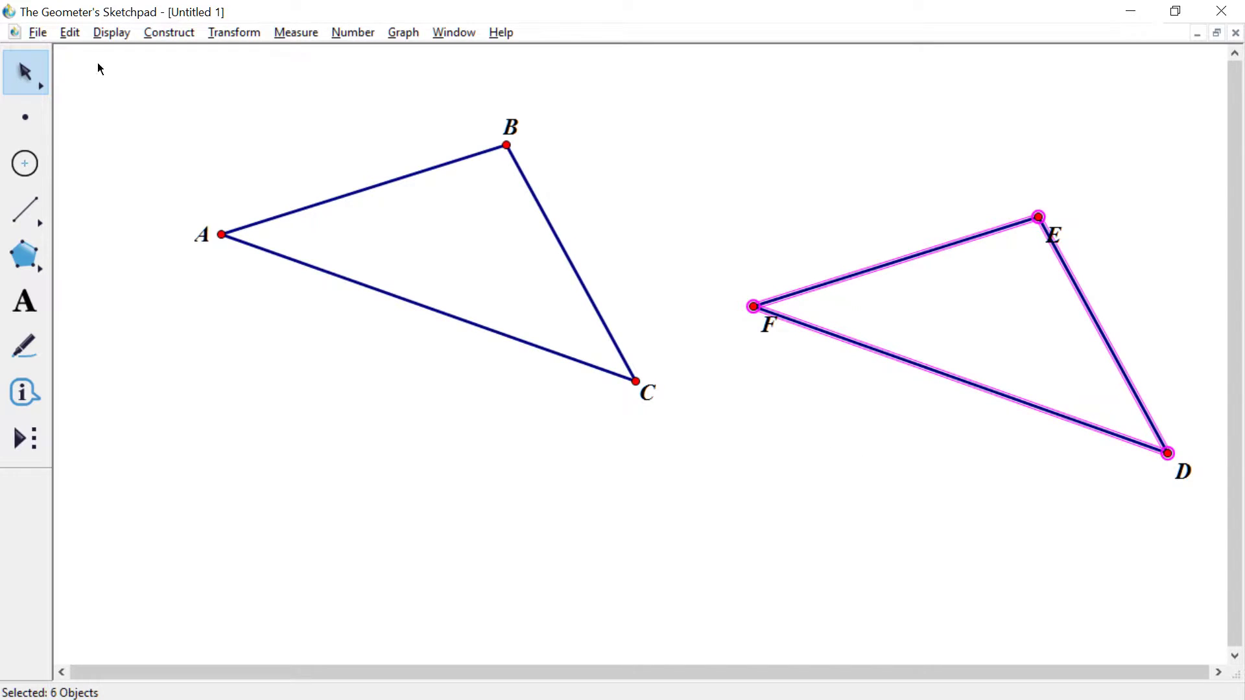
- Apply Edit > Undo Translate Objects and deselect
click(72, 32)
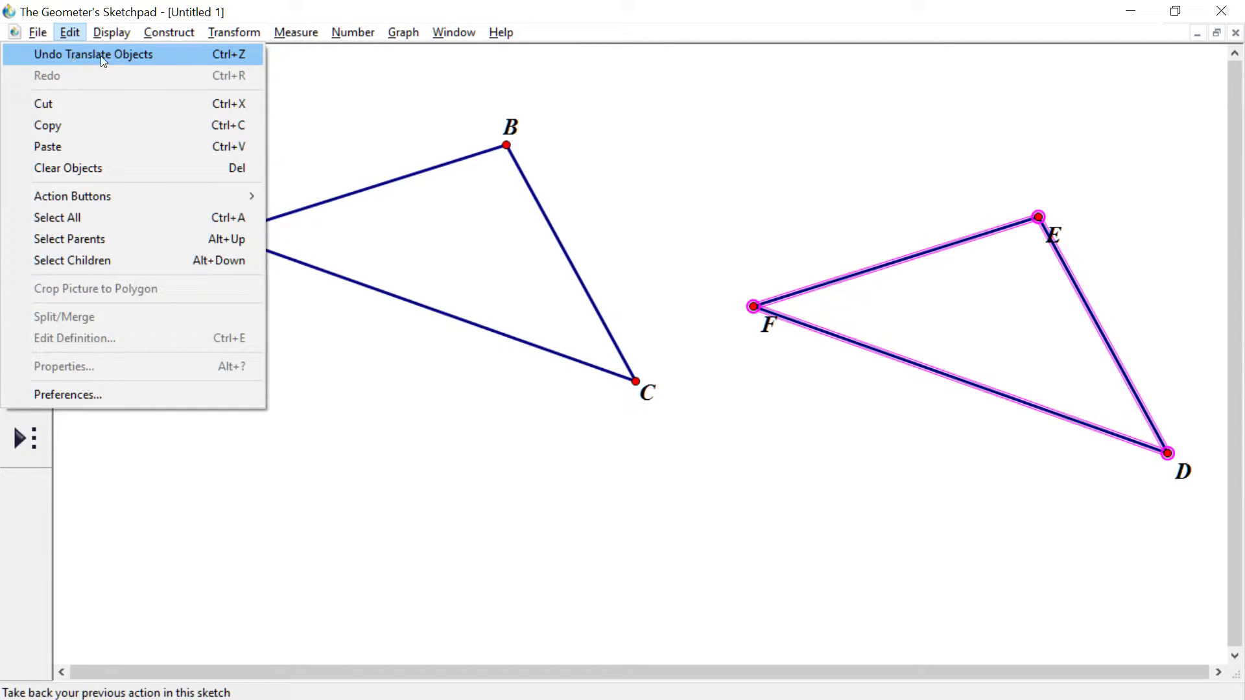
click(228, 56)
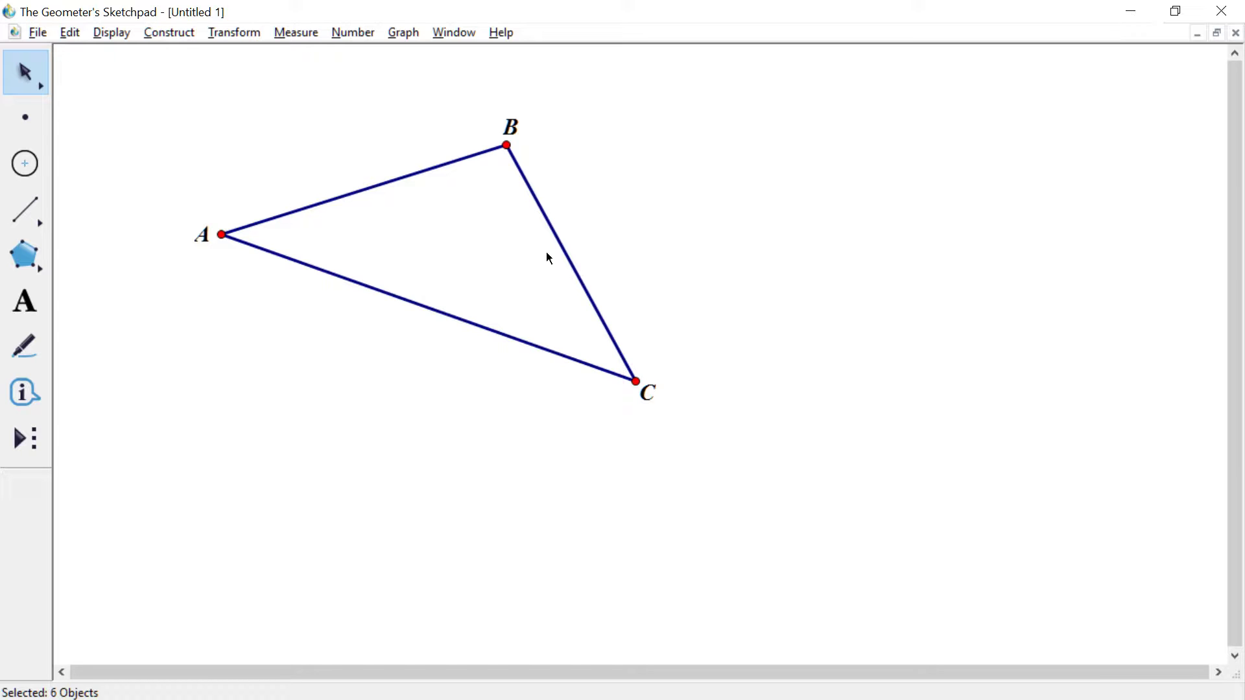
click(374, 303)
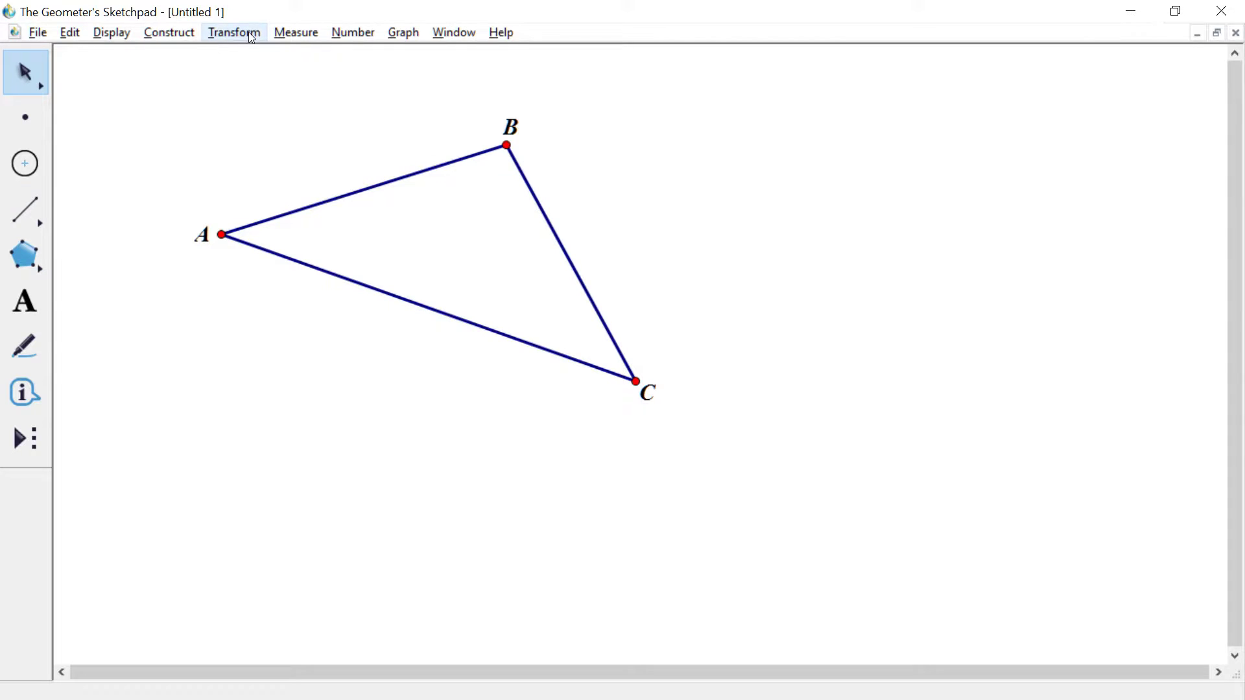
click(406, 30)
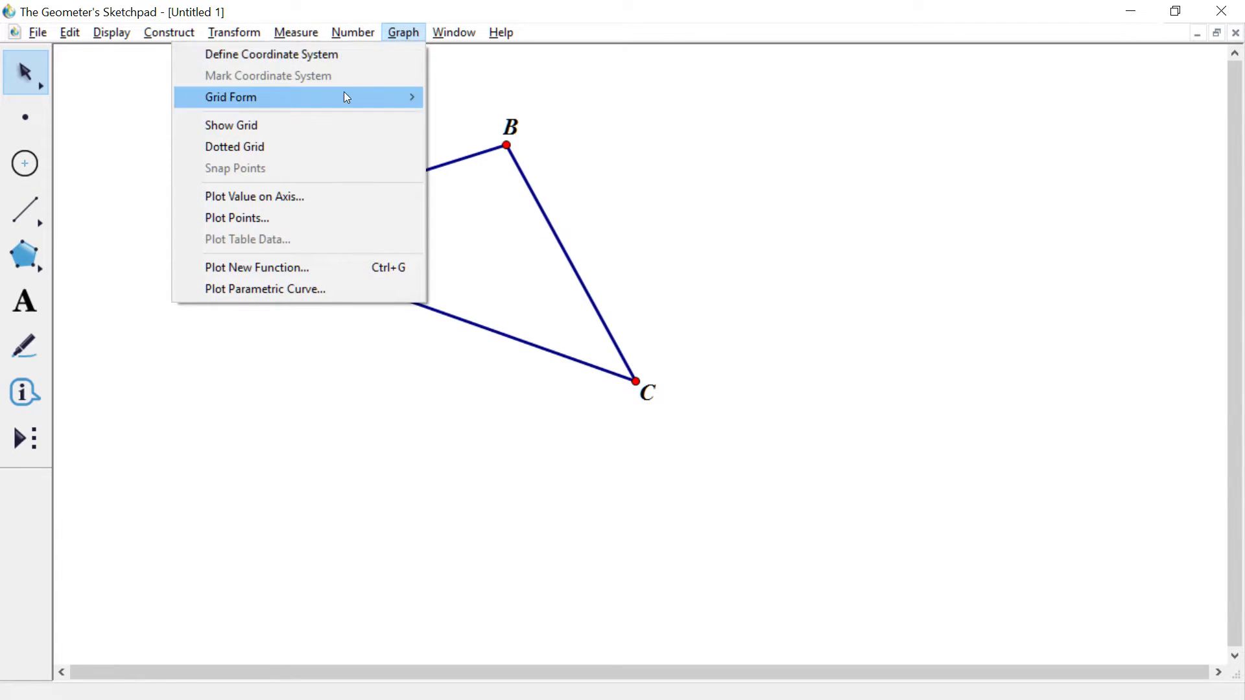
mouse_move(344, 93)
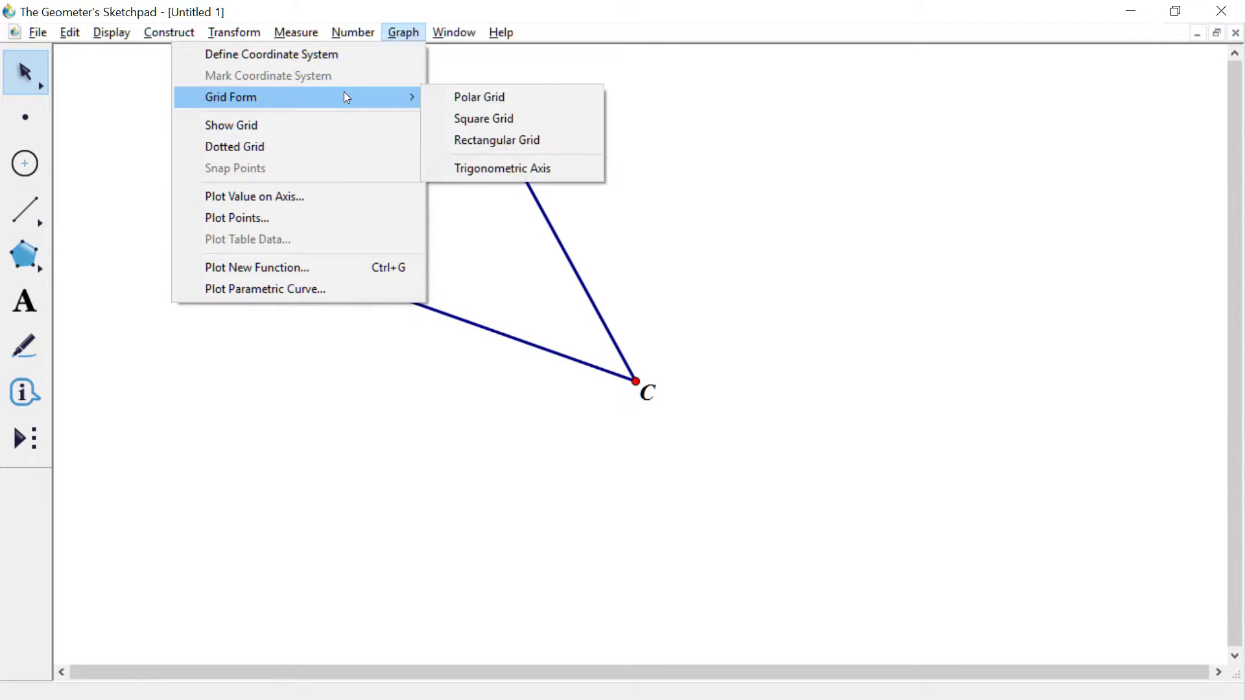
click(505, 122)
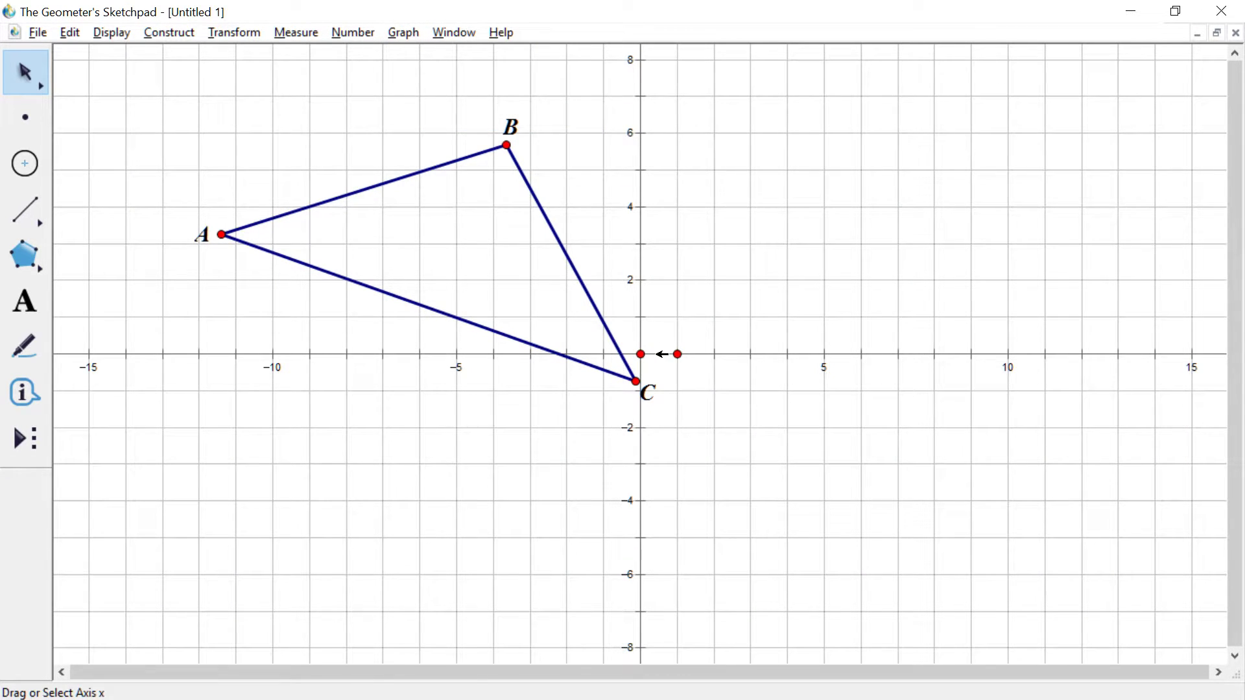
drag(603, 316, 528, 249)
click(548, 225)
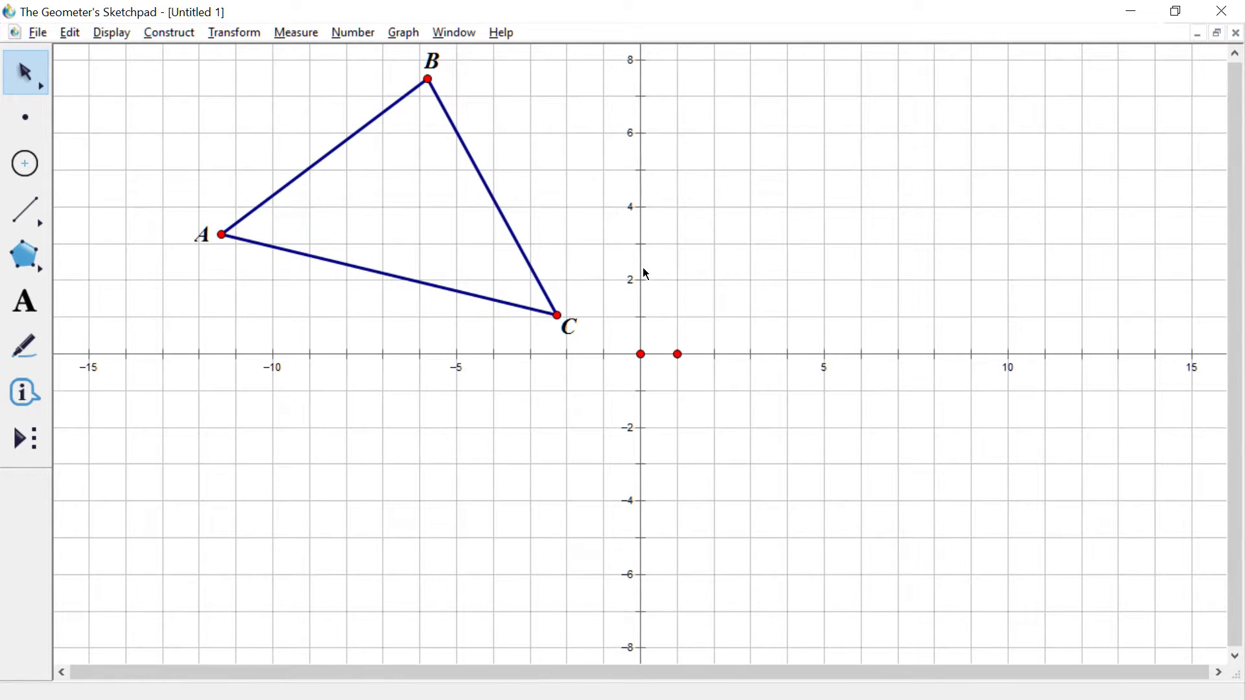
click(404, 33)
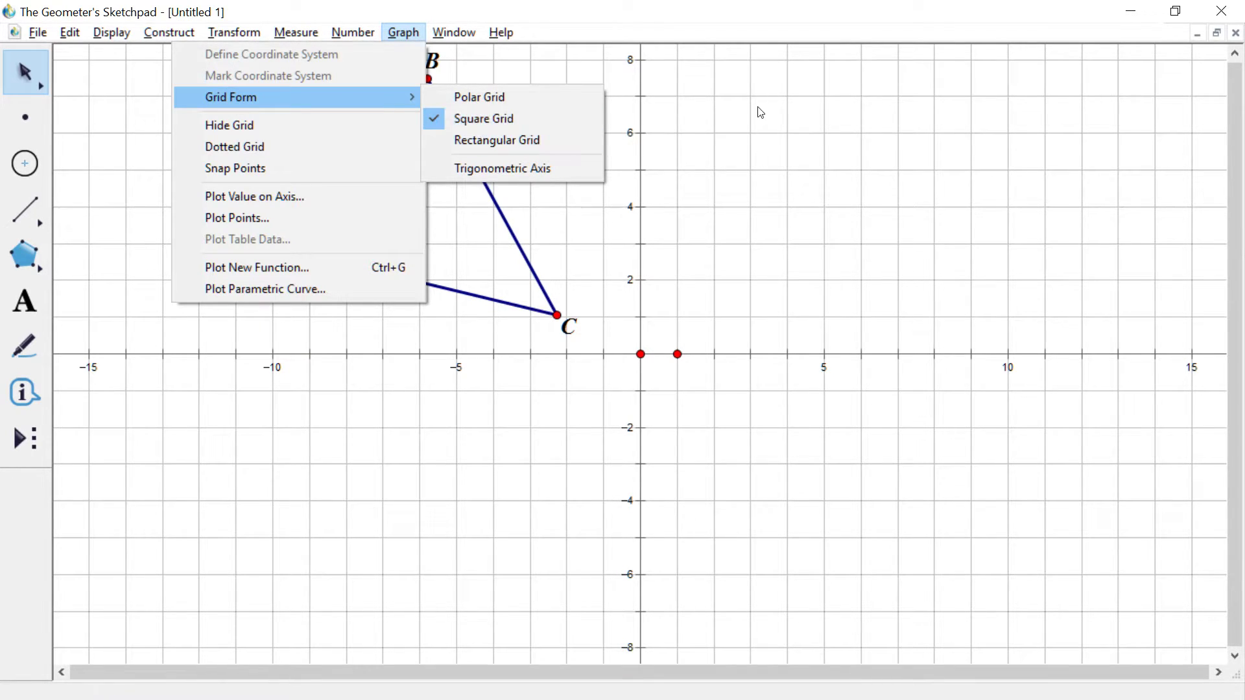
click(759, 169)
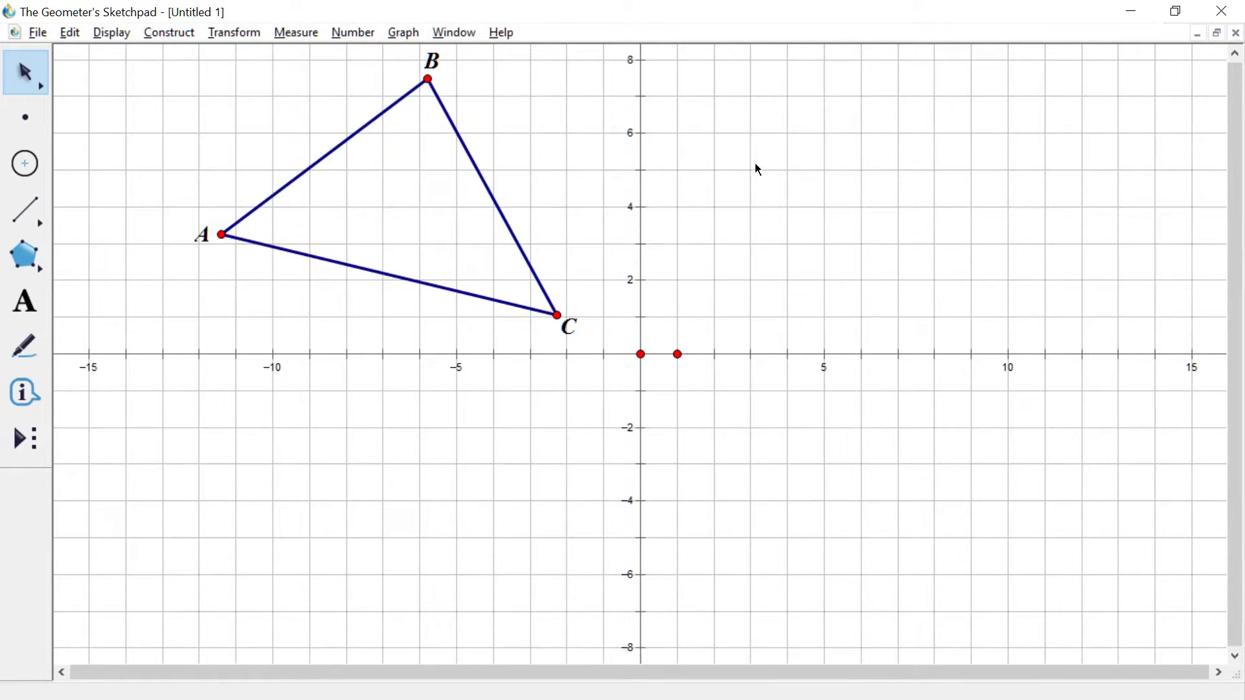
- Draw a segment from the origin up-right, drag C below the x-axis, and shorten the segment
click(33, 213)
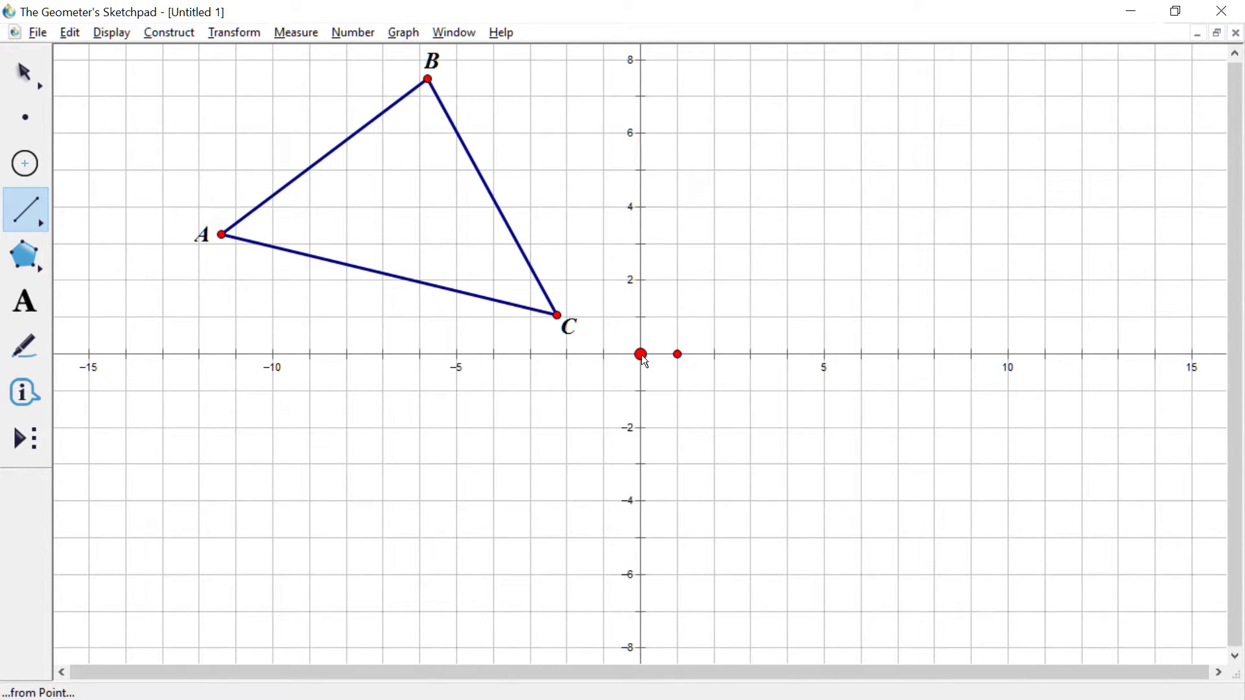
drag(646, 362, 877, 262)
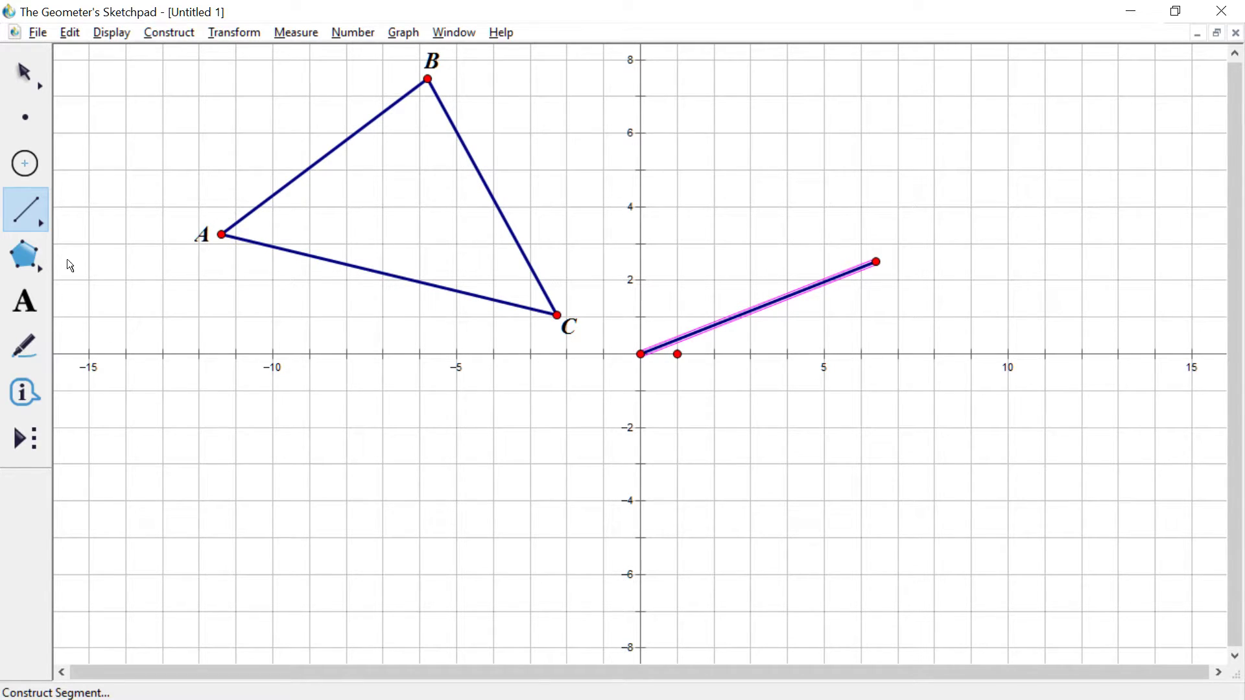
key(Escape)
drag(559, 318, 729, 607)
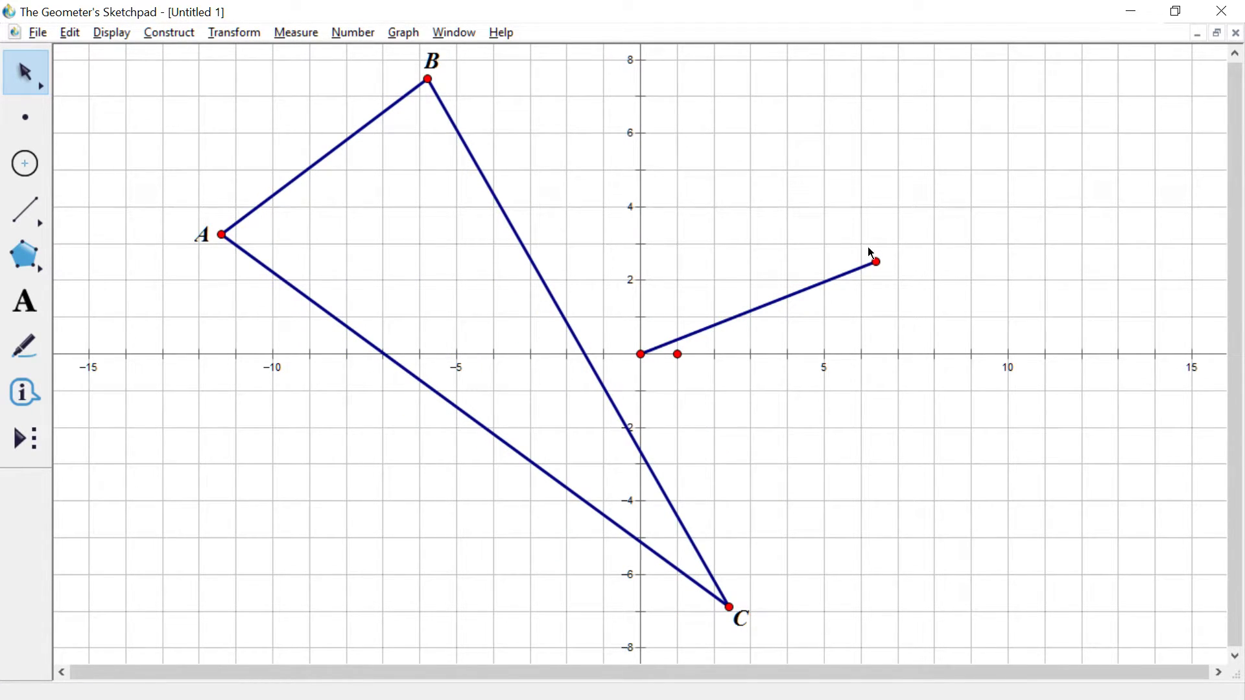
drag(876, 262, 796, 269)
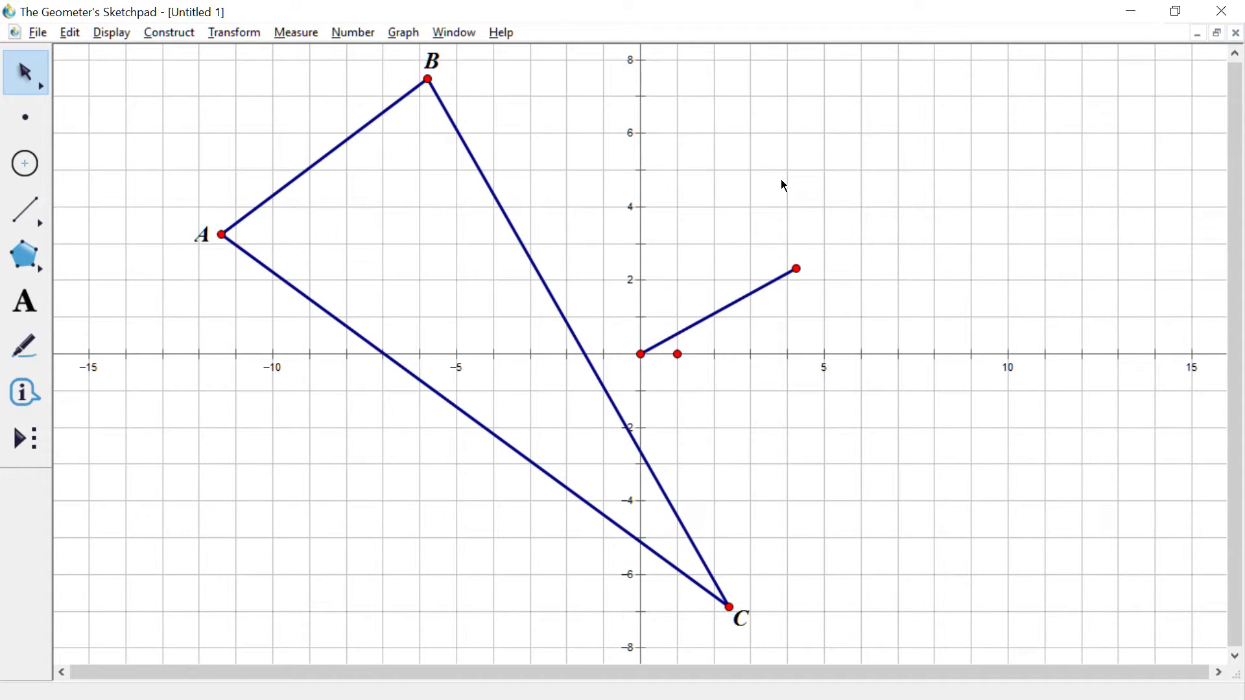
- Measure segment GH's length and enlarge the measurement's text
click(738, 302)
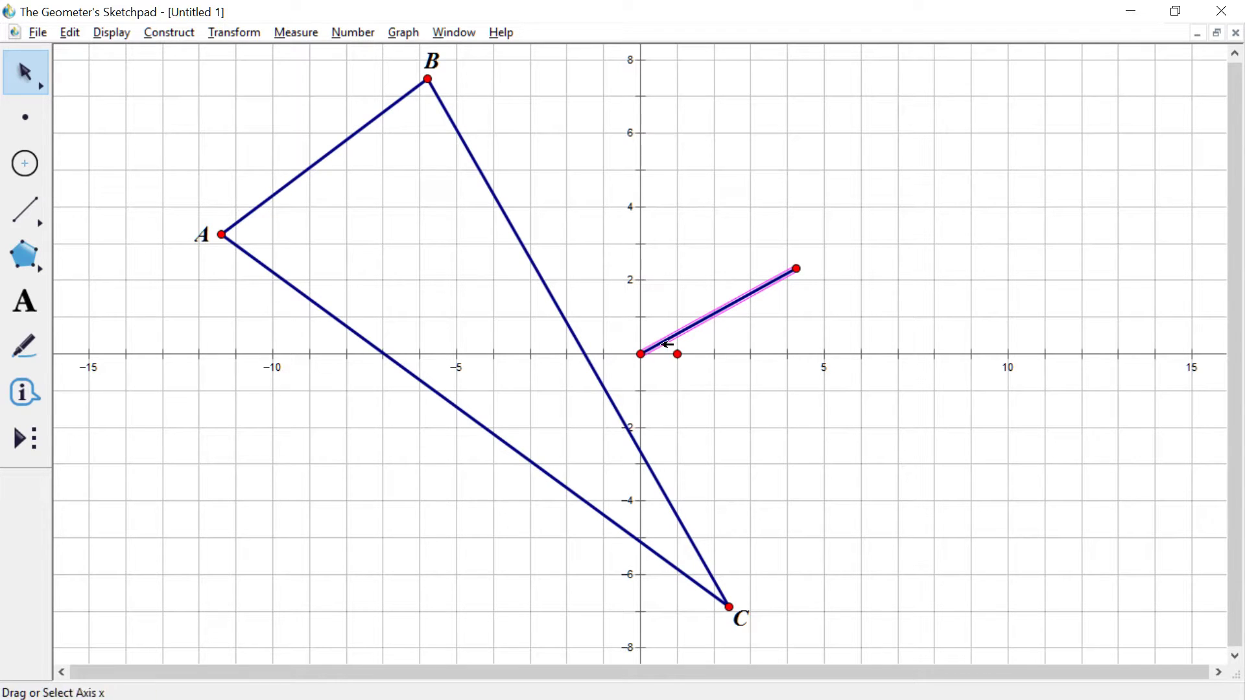
click(296, 35)
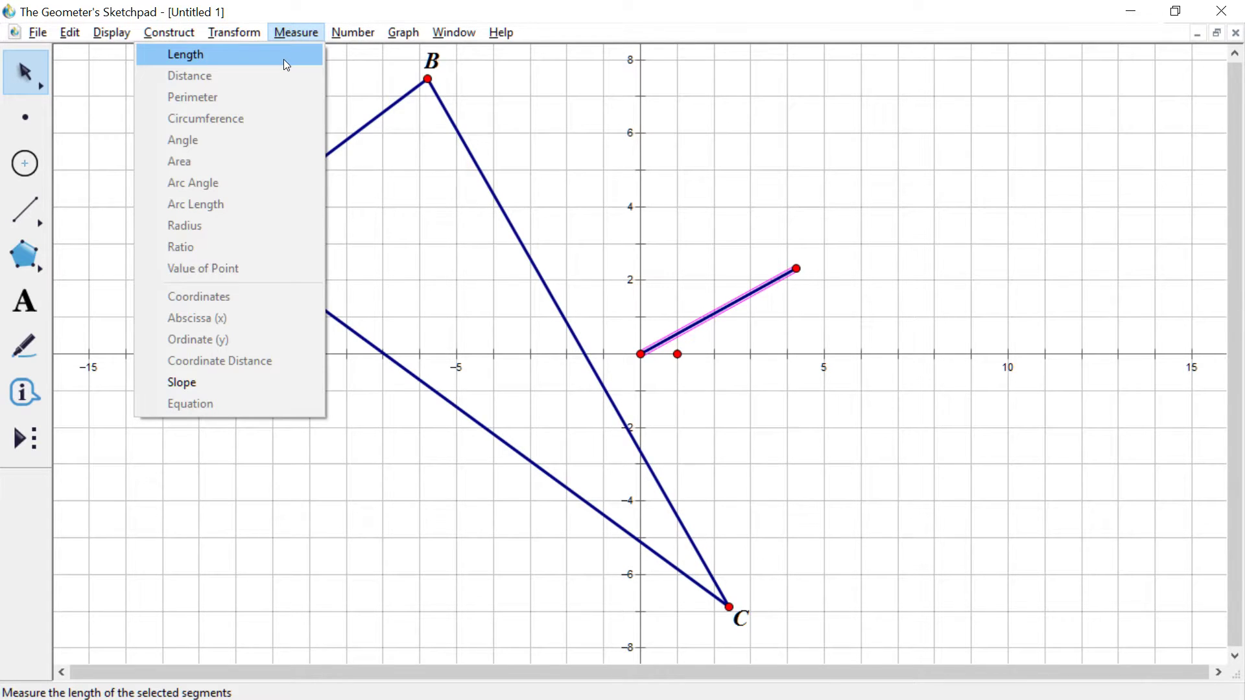
click(286, 60)
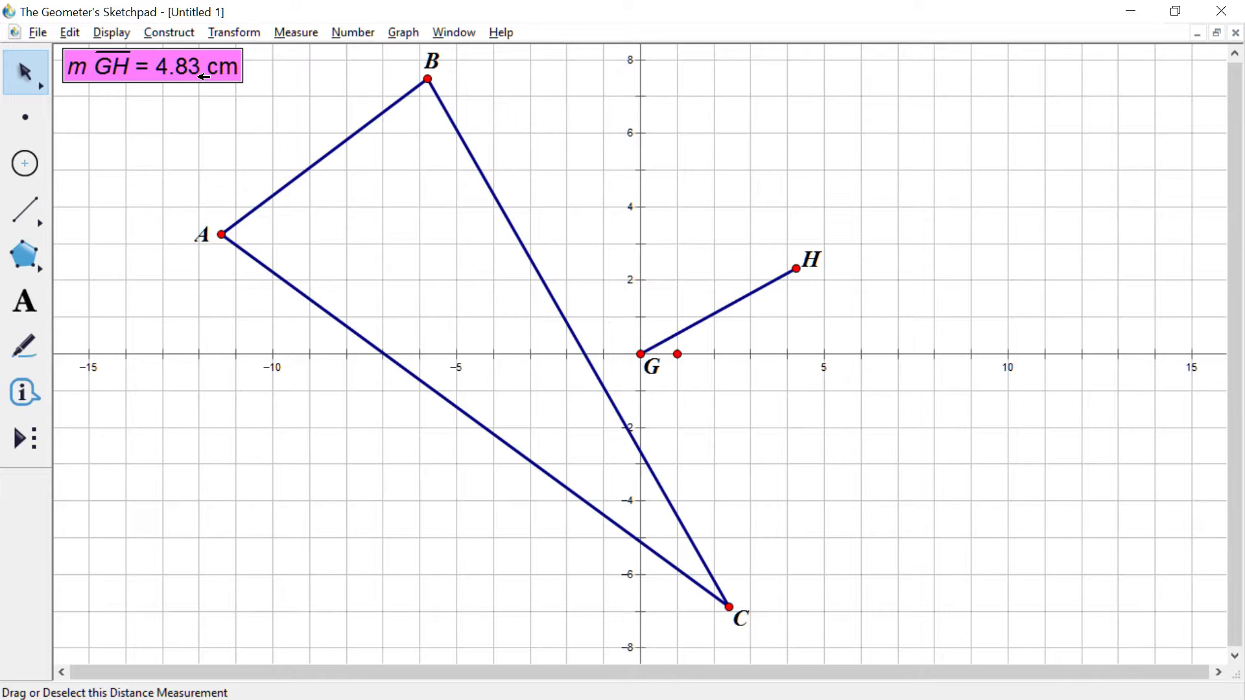
key(alt+greater)
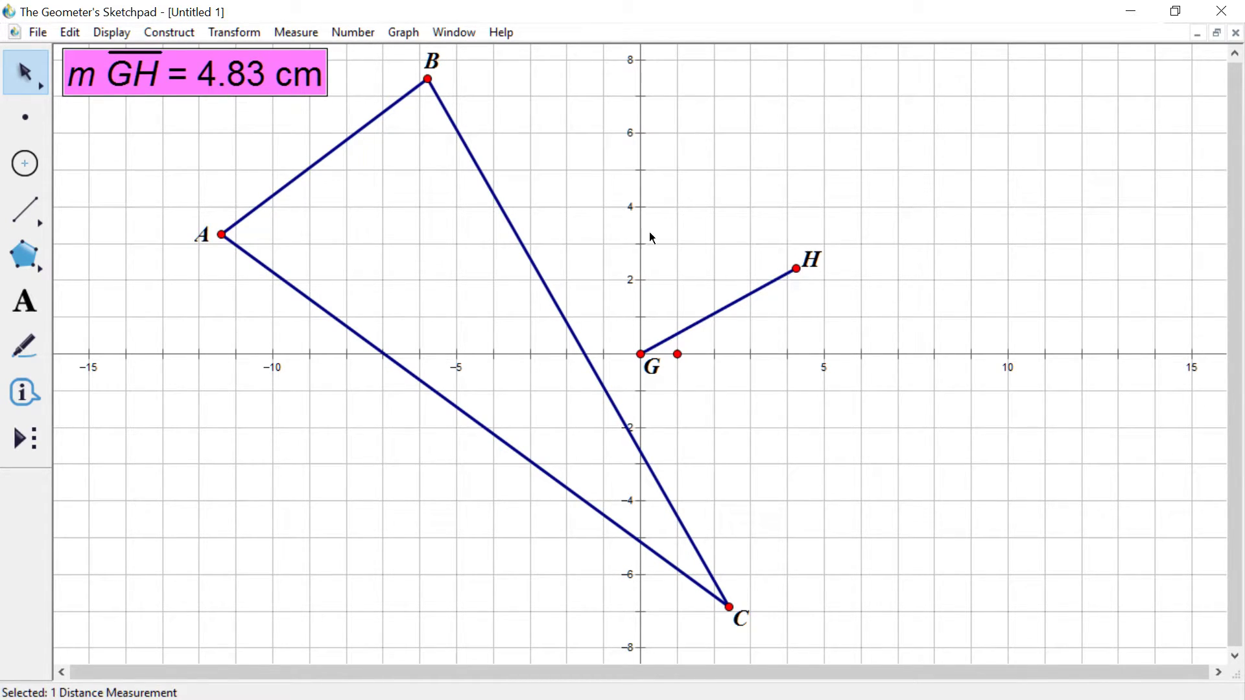
click(740, 256)
- Lengthen GH to 6.91 cm, enlarge the grid unit, then select unit point I and G
drag(796, 269, 874, 252)
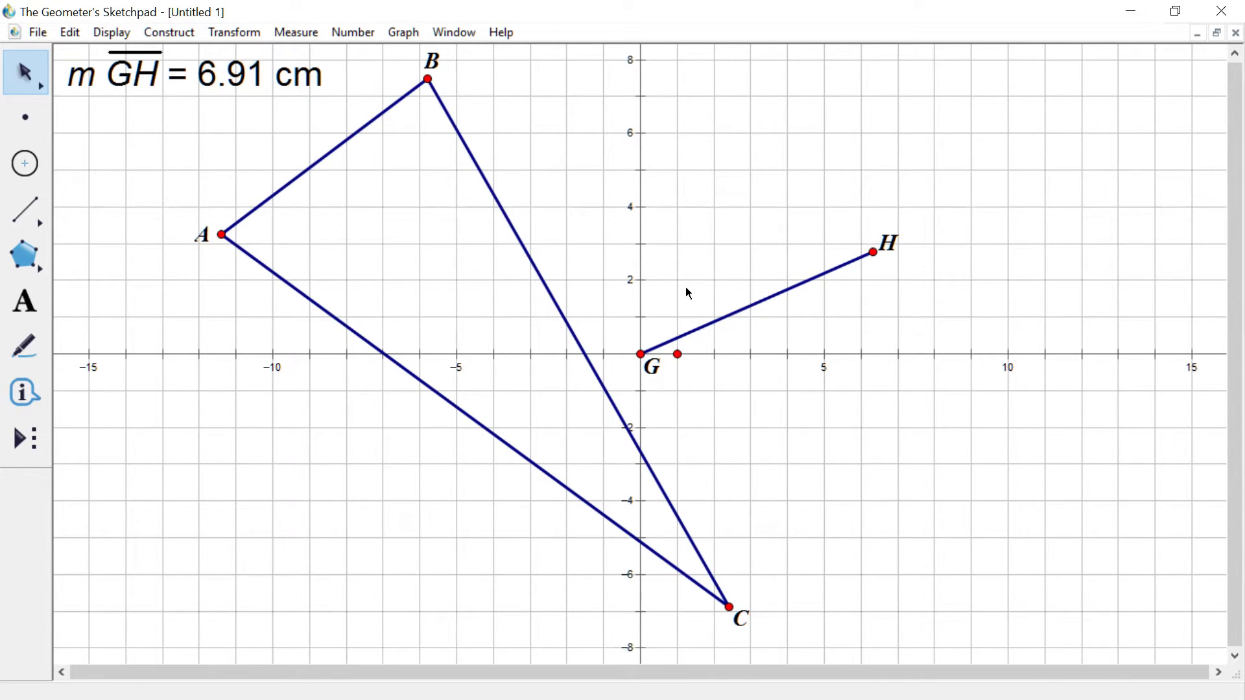
click(677, 355)
mouse_move(678, 354)
mouse_down()
mouse_move(1040, 354)
mouse_move(667, 353)
mouse_move(1216, 355)
mouse_move(684, 356)
mouse_move(931, 355)
mouse_move(698, 354)
mouse_up()
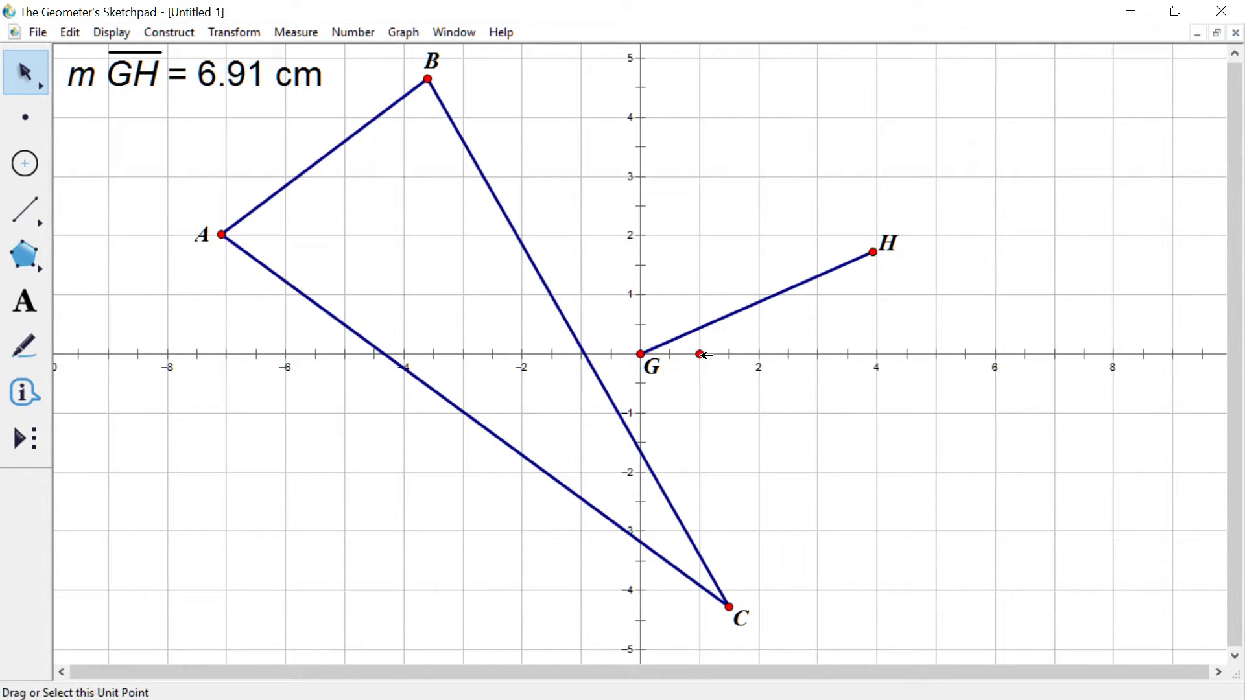
click(701, 355)
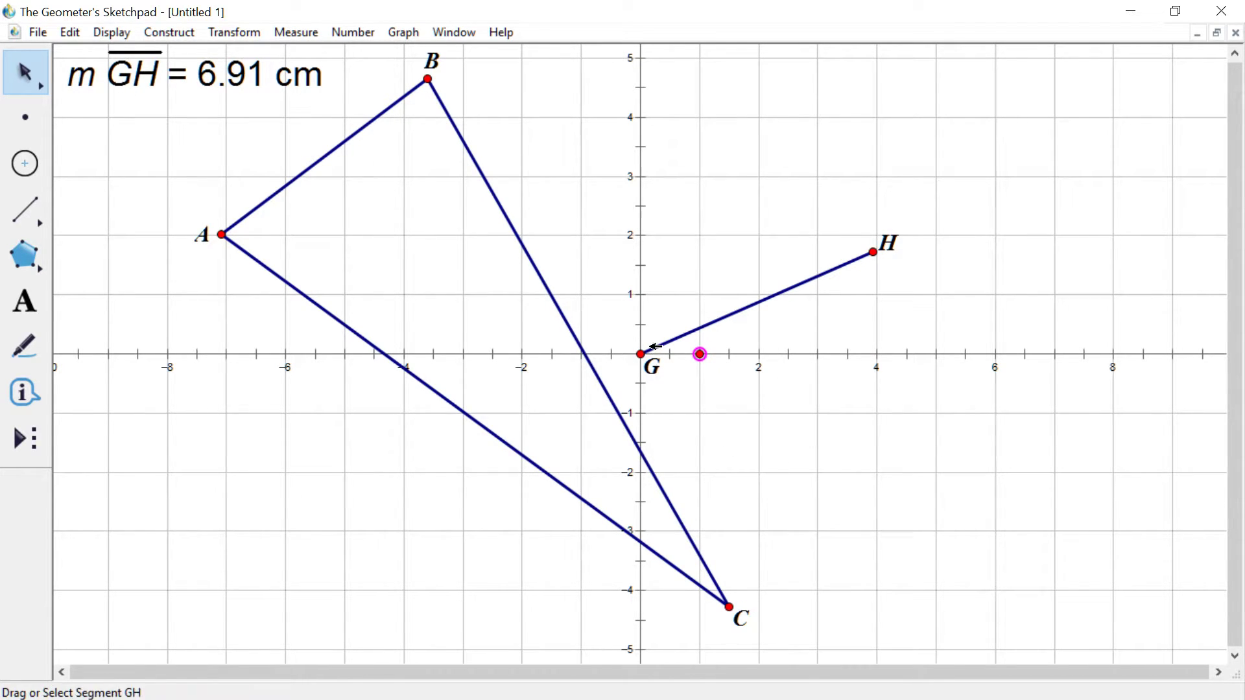
click(644, 354)
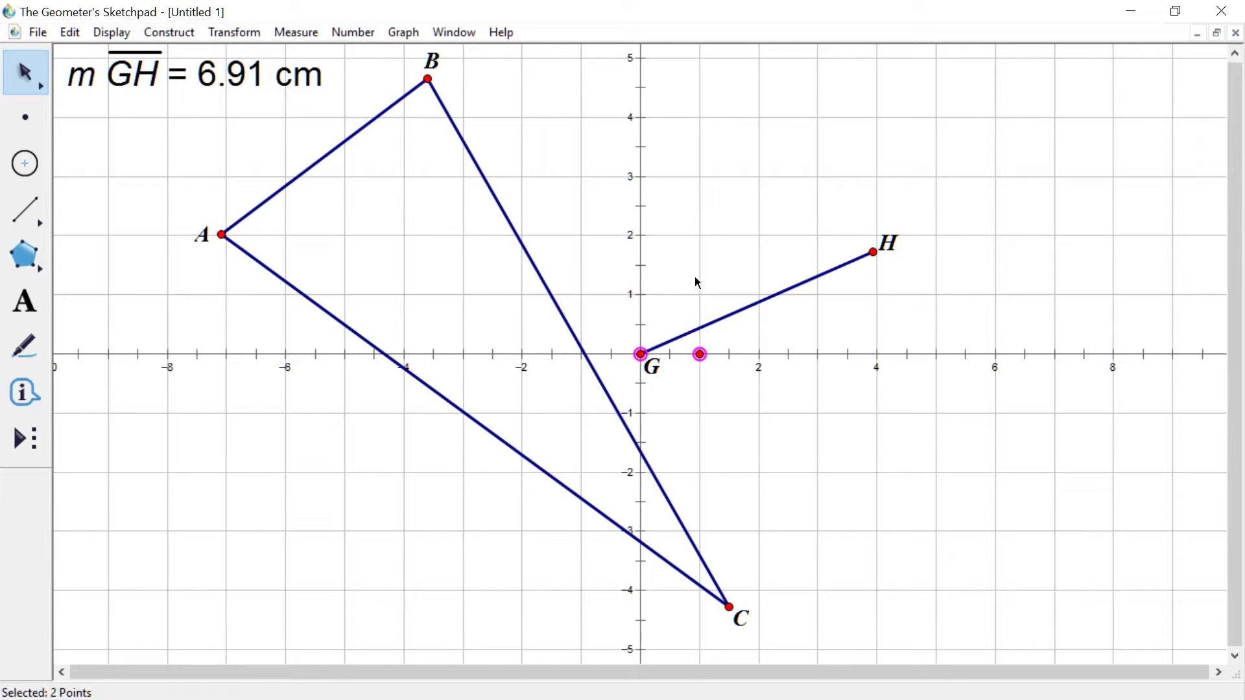
- Add H to the selection and measure angle IGH
click(877, 252)
click(296, 33)
click(286, 146)
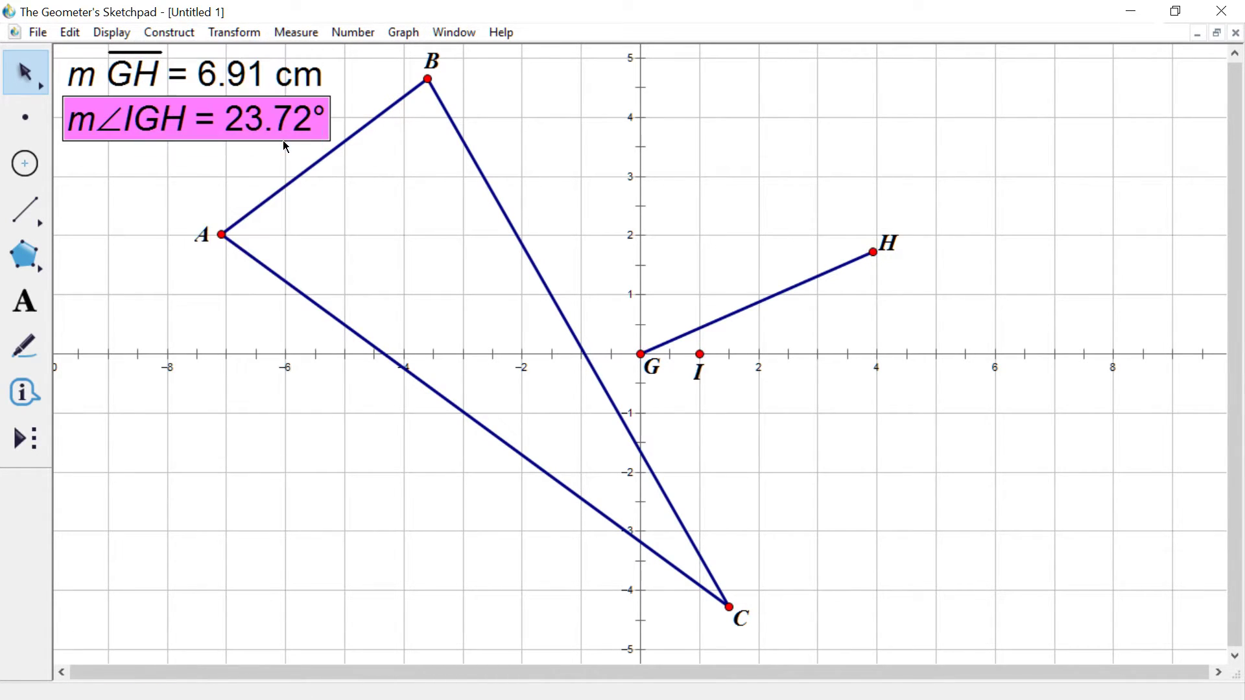
click(929, 341)
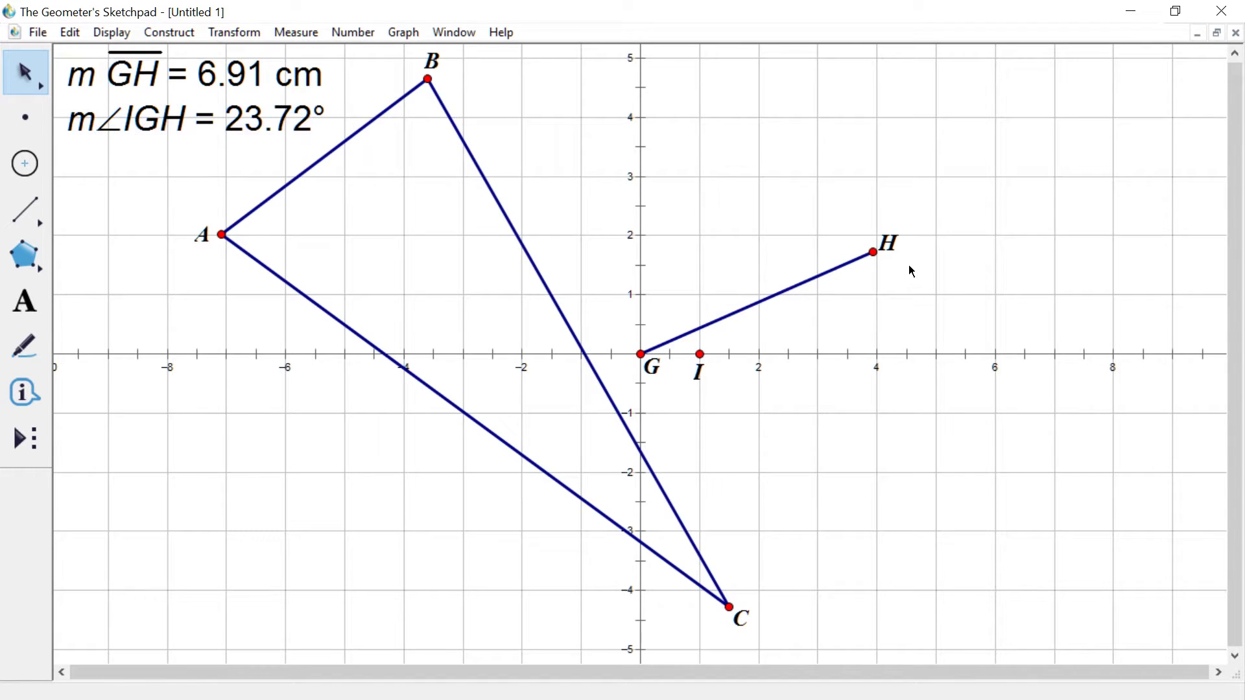
- Drag H so GH is 7.18 cm at 26.00°, then move vertex C back above the x-axis
mouse_move(874, 252)
mouse_down()
mouse_move(929, 332)
mouse_move(951, 318)
mouse_move(932, 242)
mouse_move(973, 361)
mouse_move(975, 427)
mouse_move(942, 461)
mouse_move(981, 359)
mouse_move(971, 287)
mouse_move(987, 333)
mouse_move(979, 429)
mouse_move(917, 498)
mouse_move(828, 529)
mouse_move(553, 528)
mouse_move(636, 252)
mouse_move(765, 270)
mouse_move(821, 432)
mouse_move(834, 436)
mouse_move(865, 364)
mouse_move(878, 238)
mouse_up()
click(998, 249)
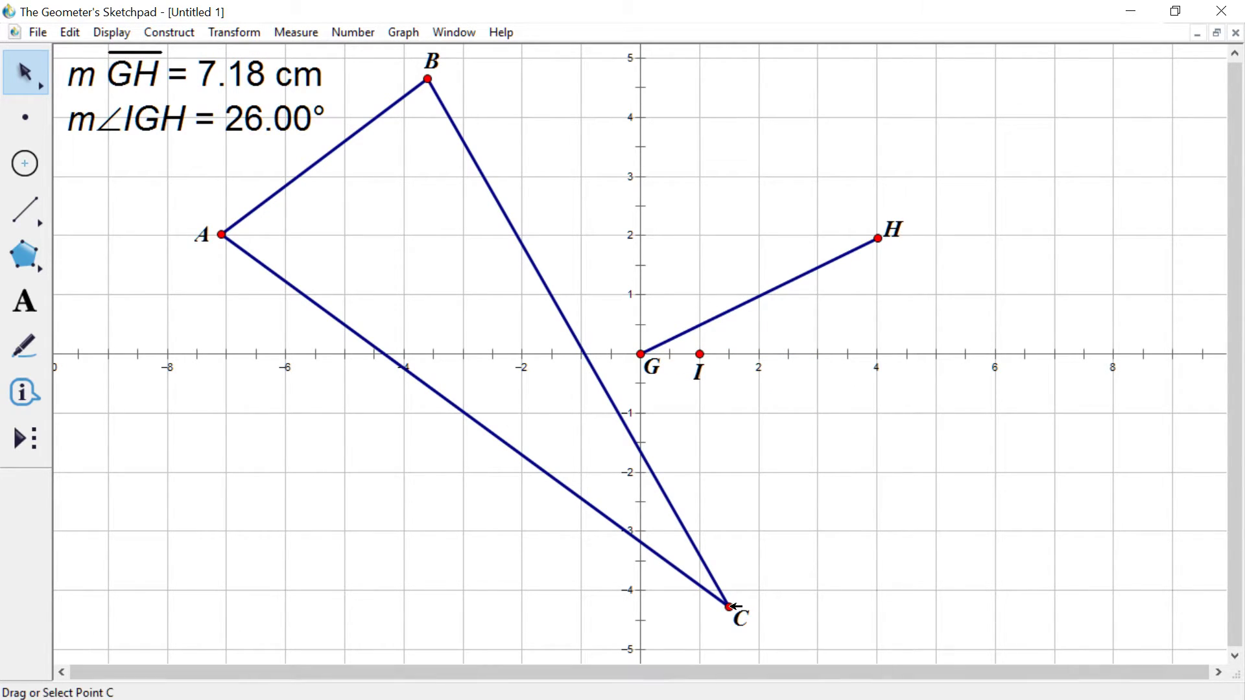
drag(729, 607, 548, 308)
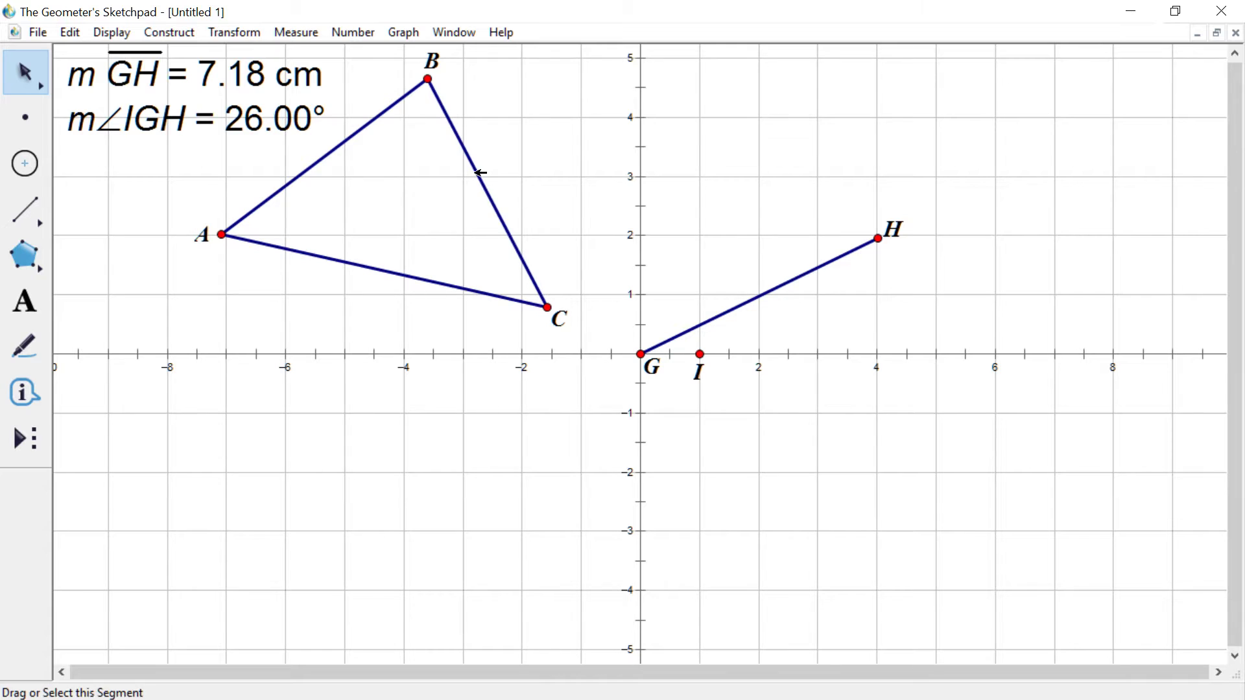
- Shift side BC slightly and pull vertex C below the x-axis to about (1.7, −1.8)
mouse_move(480, 175)
mouse_down()
mouse_move(505, 219)
mouse_move(503, 174)
mouse_up()
click(530, 214)
click(517, 165)
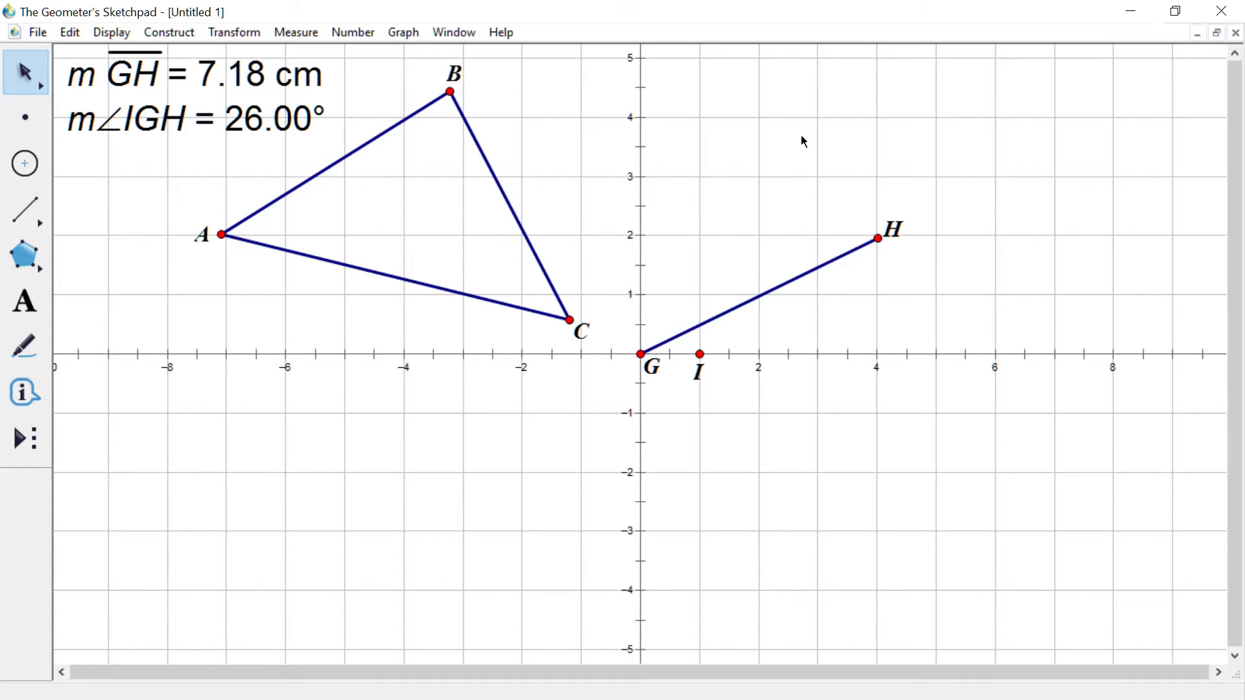
drag(604, 338, 220, 73)
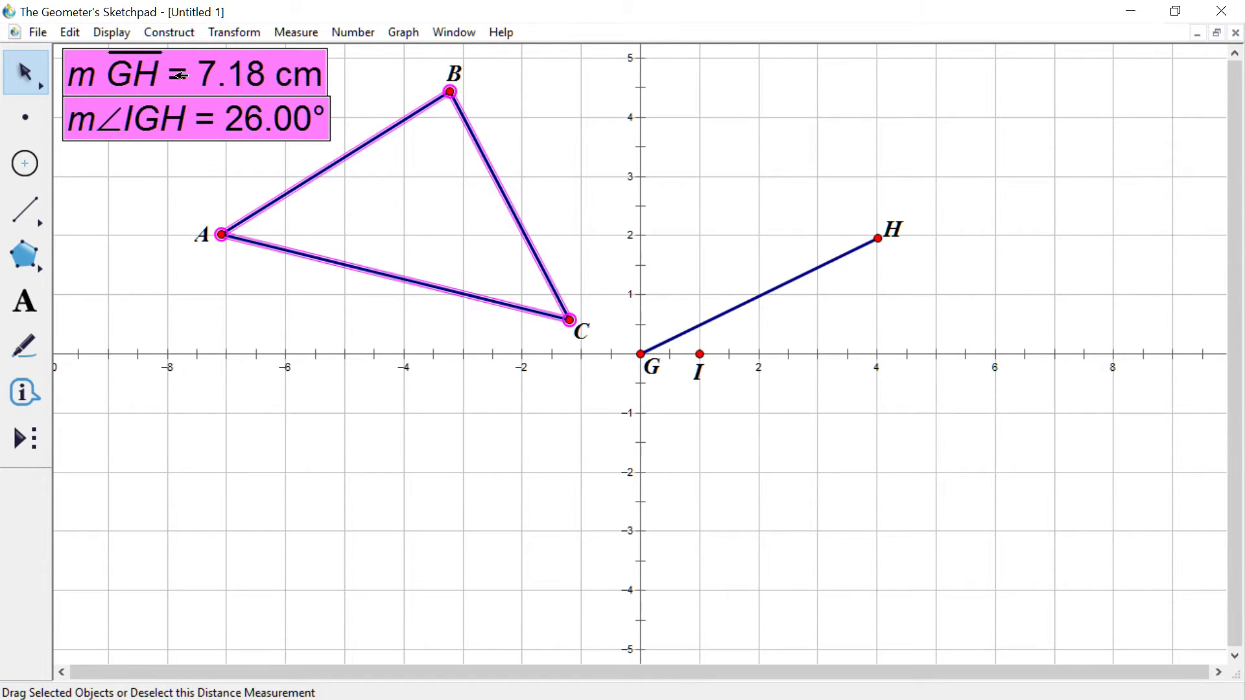
shift+click(233, 73)
shift+click(235, 109)
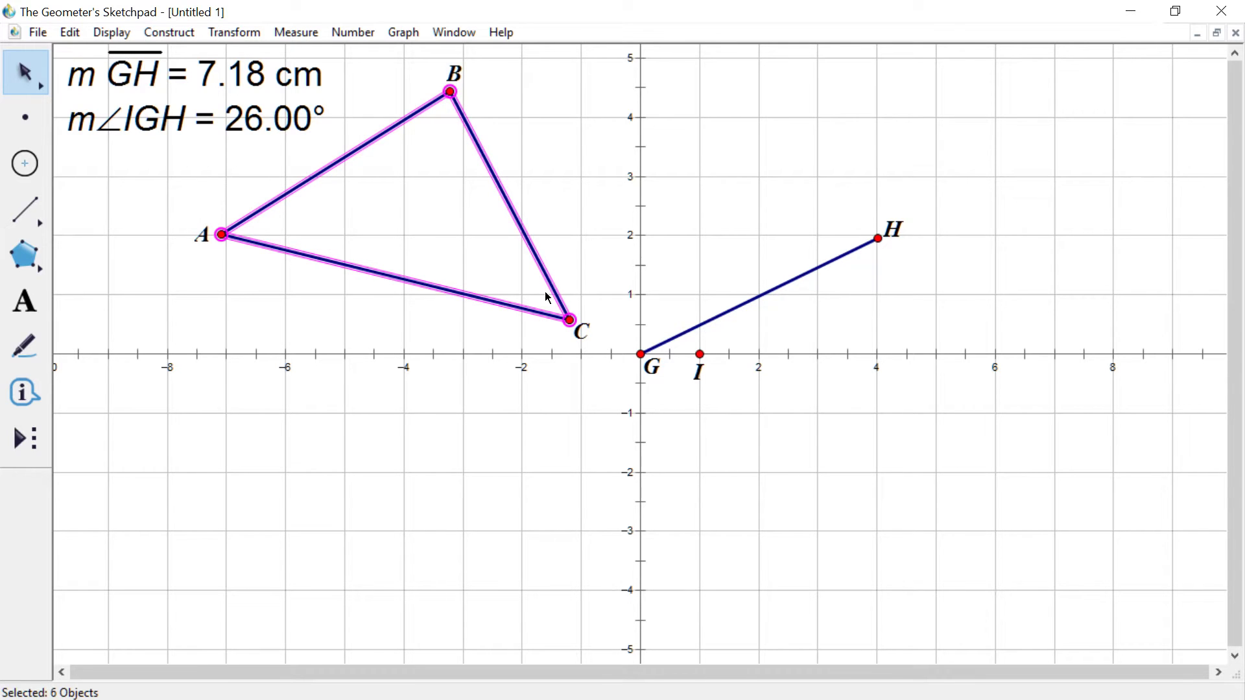
click(561, 212)
drag(570, 320, 743, 459)
- Select sides BC, AC, AB and vertices A, B, C of the triangle
click(728, 436)
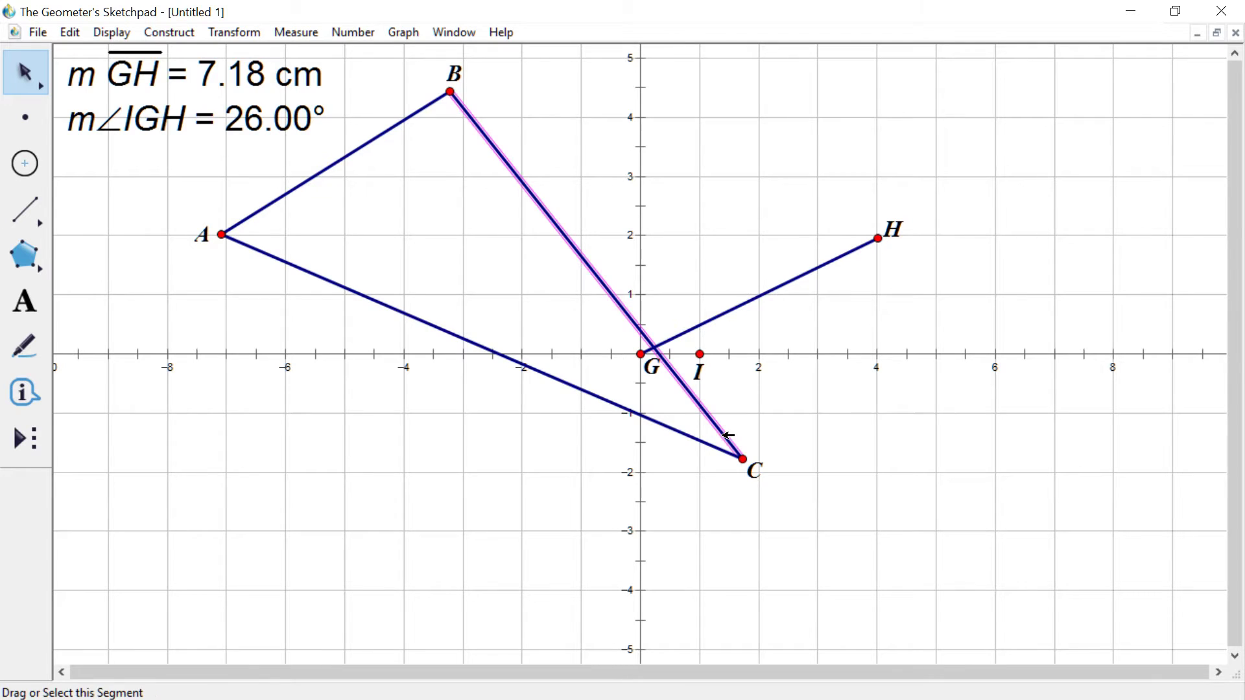
click(711, 442)
click(743, 460)
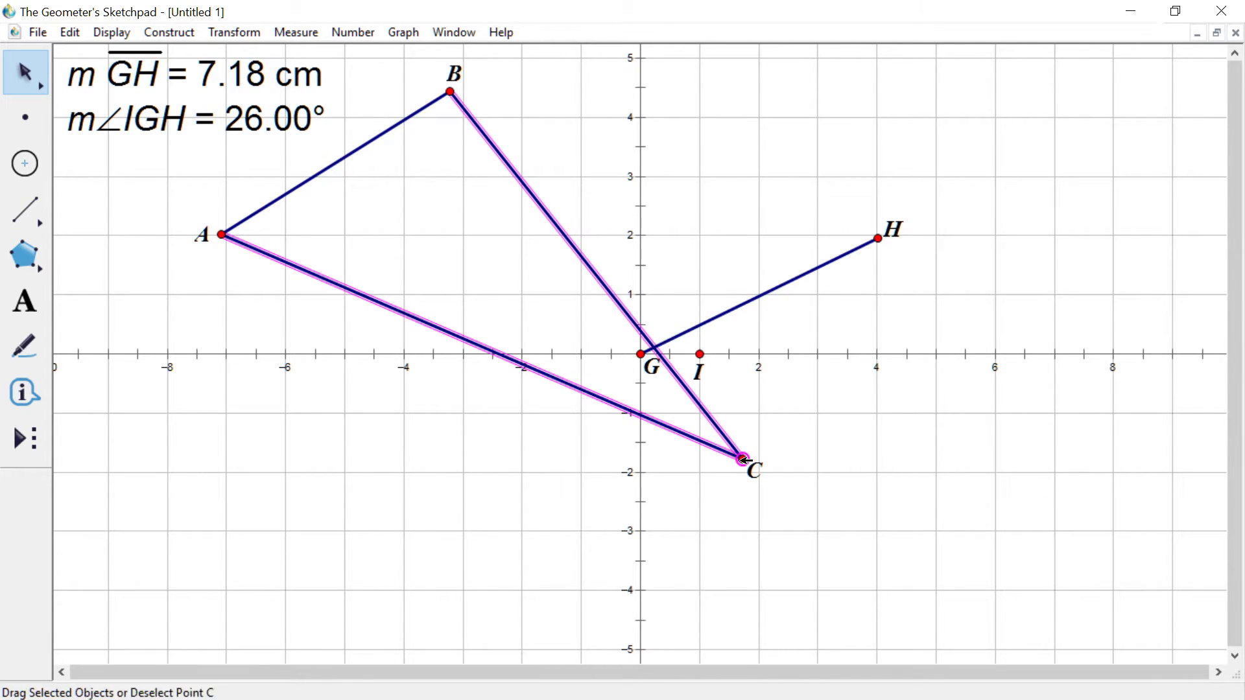
click(451, 92)
click(430, 103)
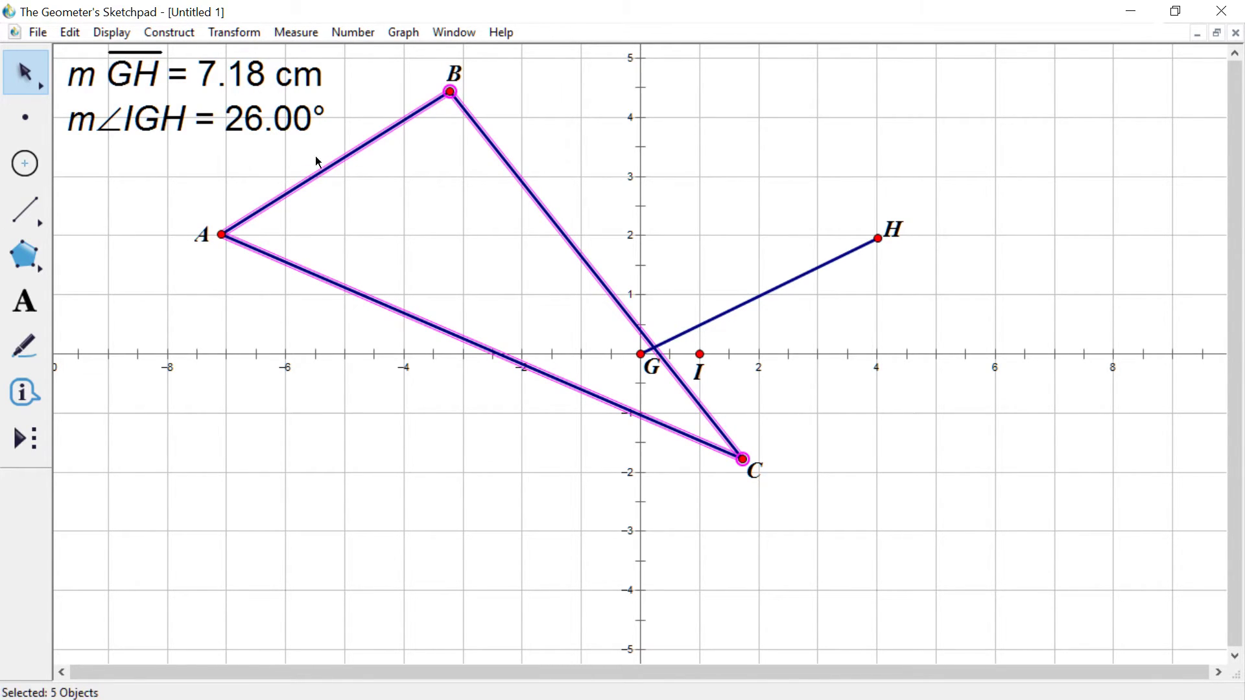
click(221, 234)
- Translate triangle ABC by the marked distance GH (7.18 cm) at the marked angle IGH (26.00°)
click(235, 33)
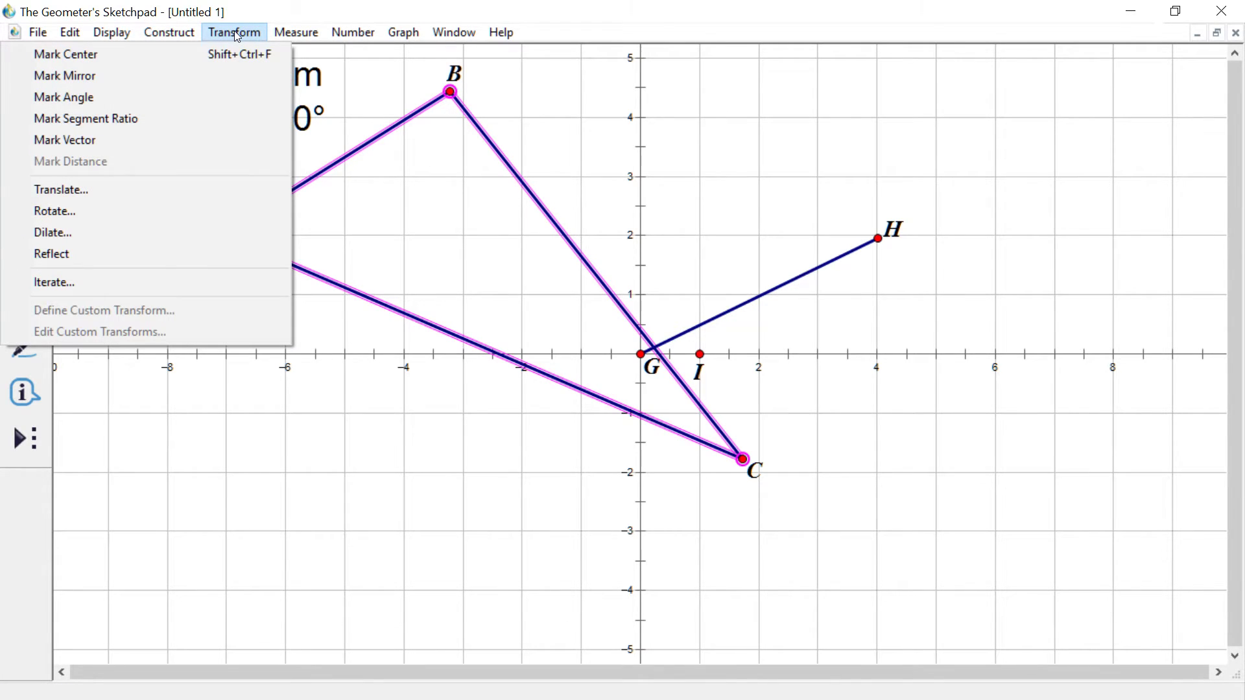
click(168, 189)
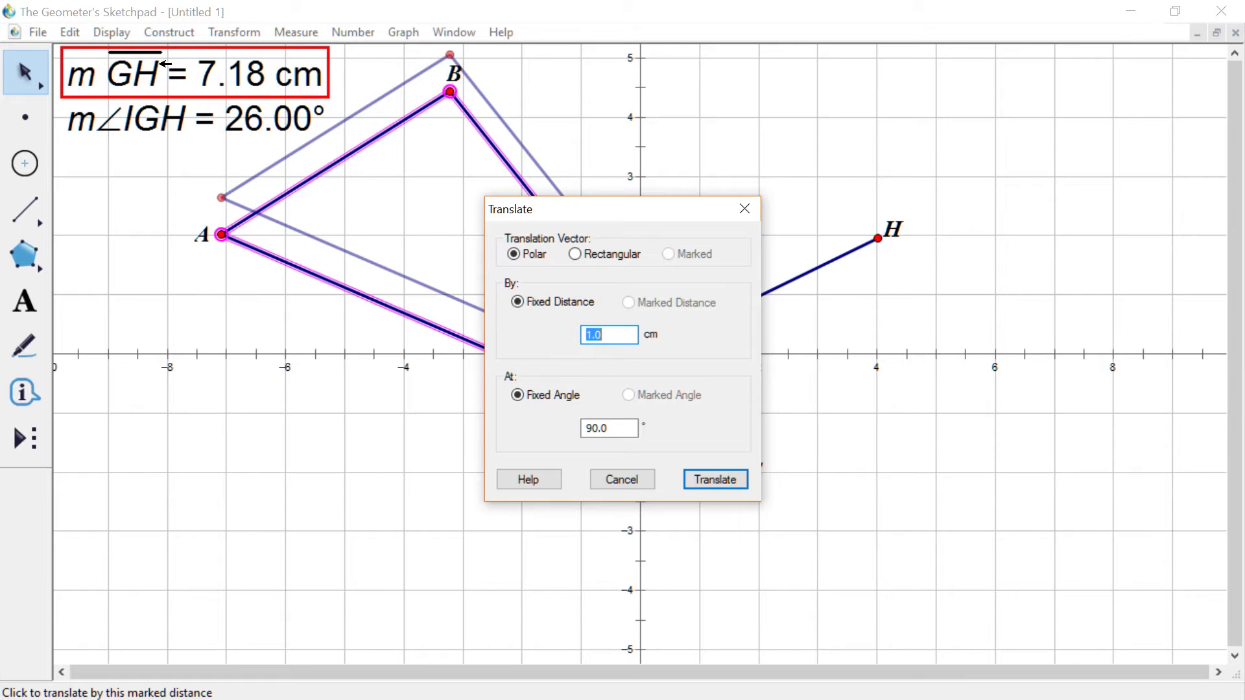
click(190, 67)
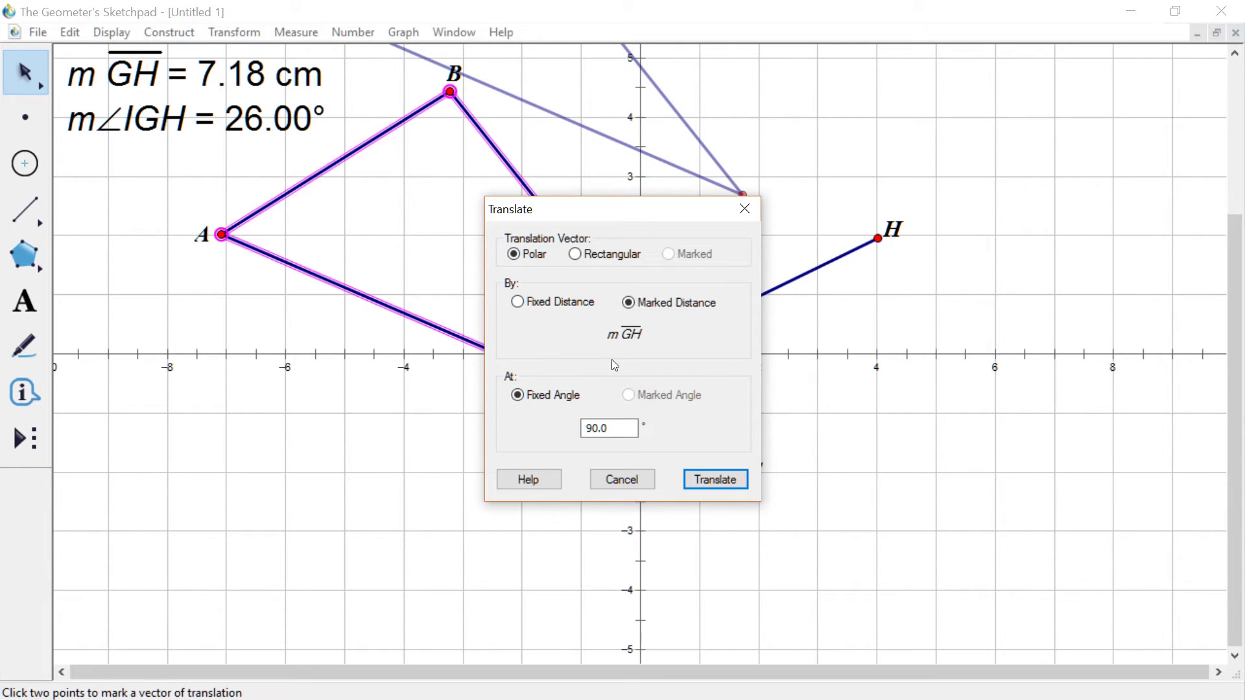
click(204, 116)
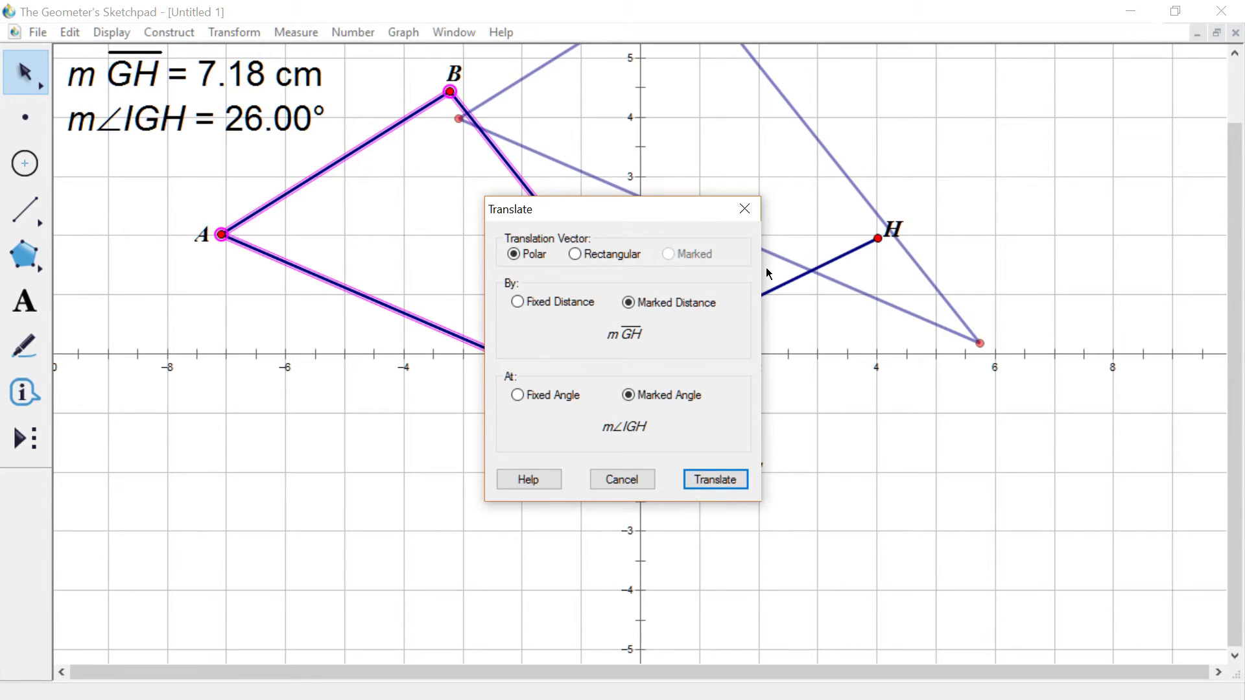
click(724, 487)
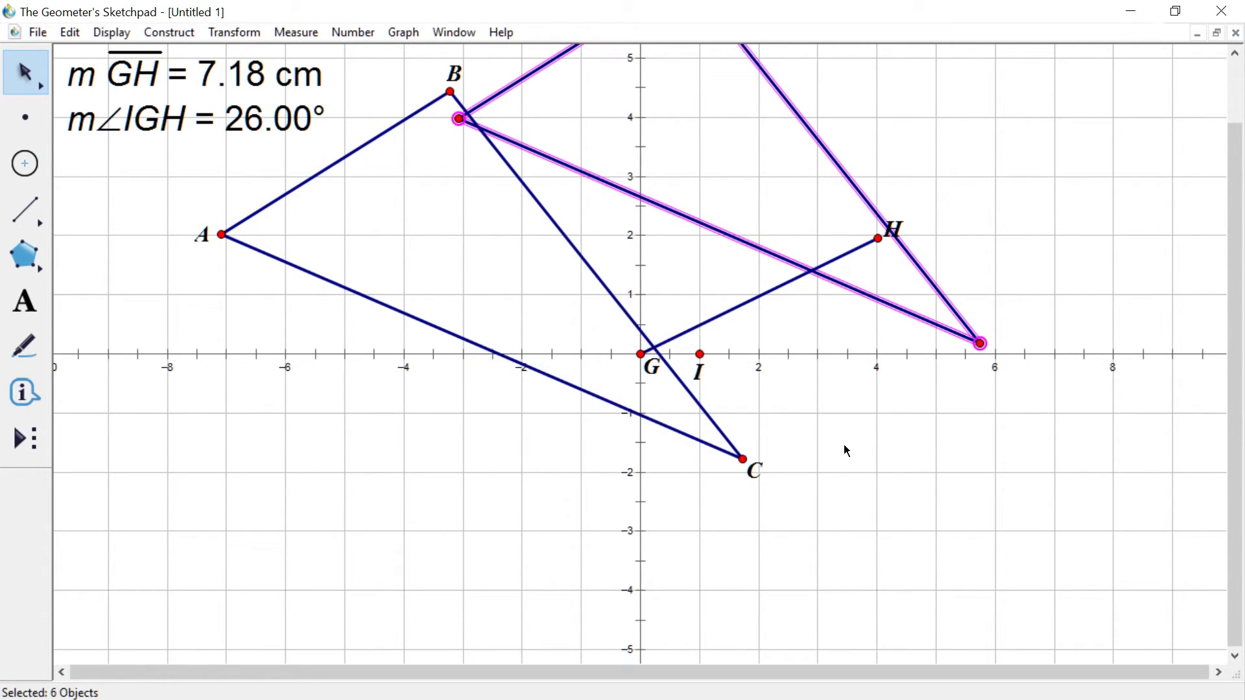
- Colour the translated image of triangle ABC orange
click(121, 38)
mouse_move(130, 99)
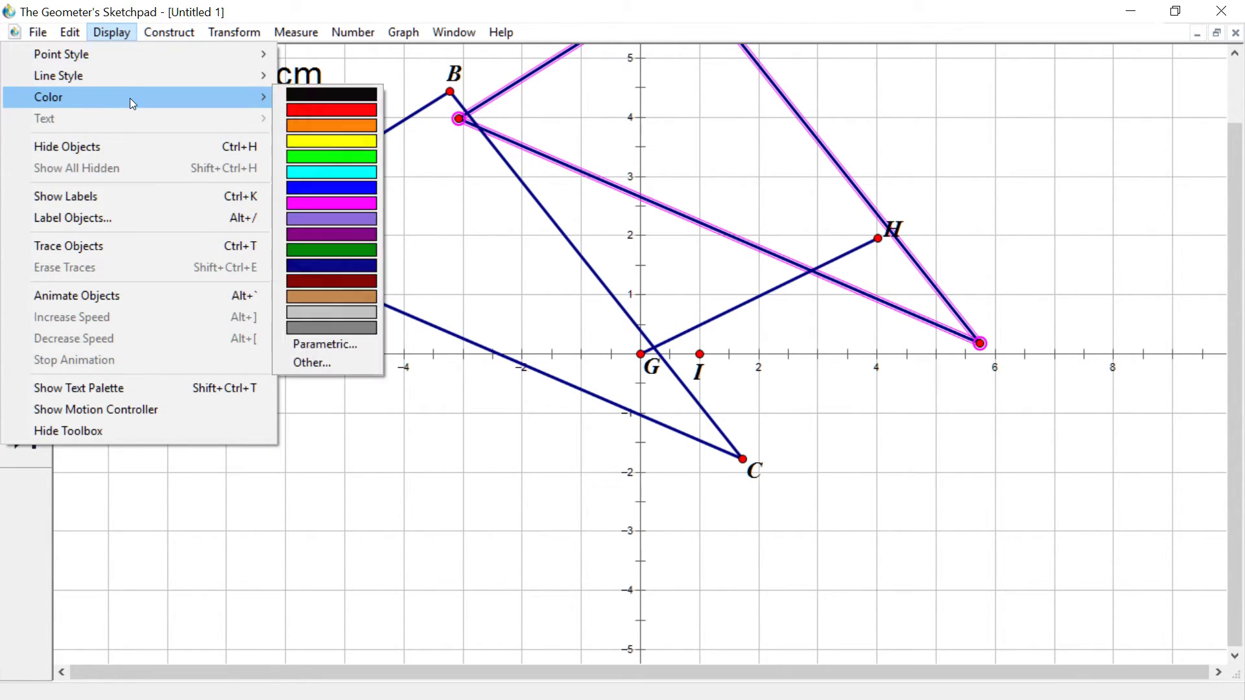
click(361, 132)
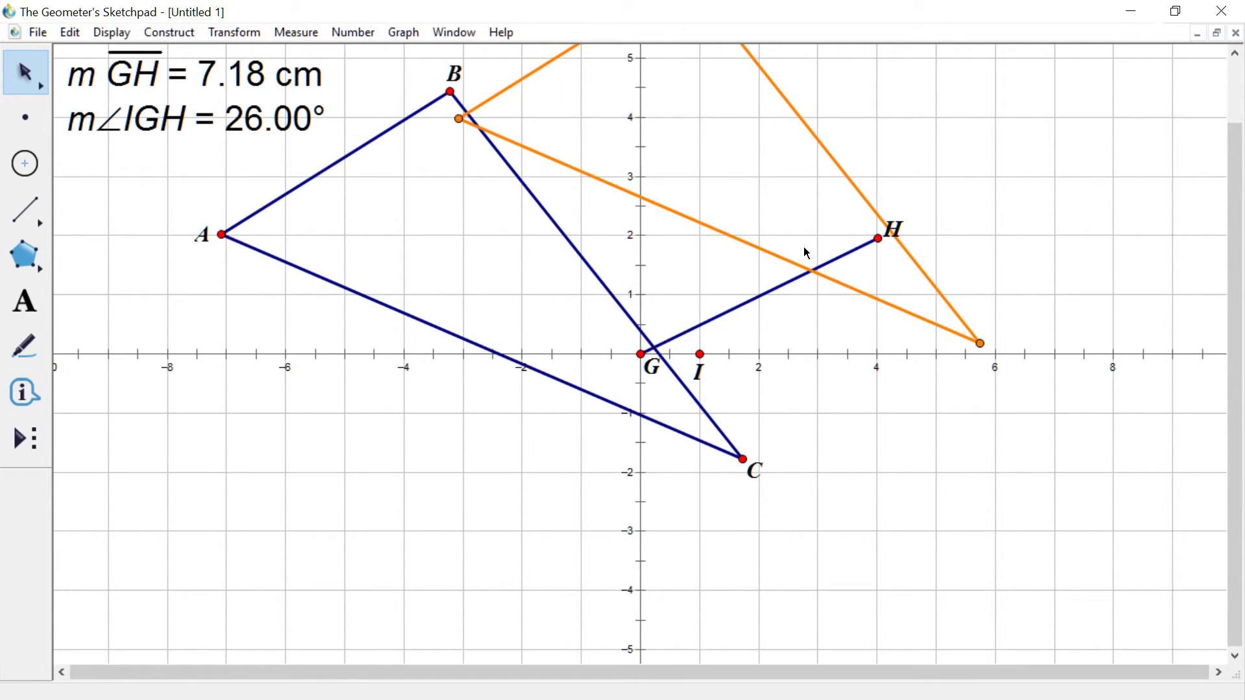
- Make segment GH a dashed magenta line, then deselect it
click(857, 249)
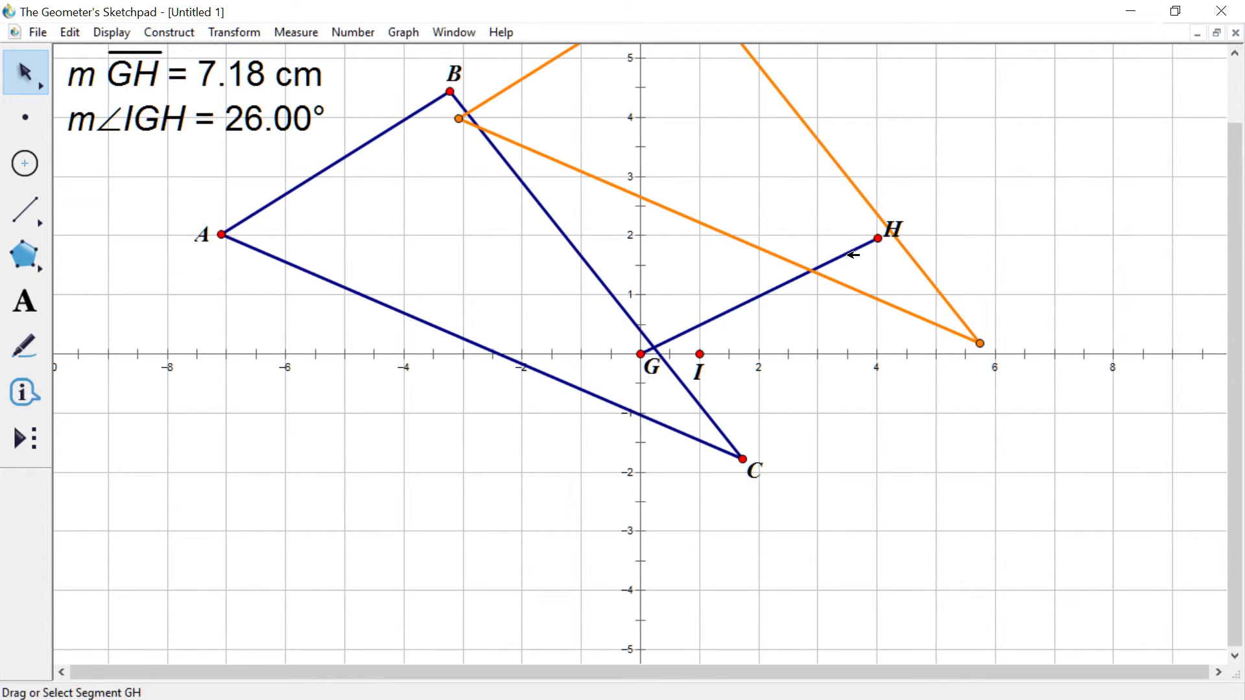
click(109, 34)
mouse_move(118, 78)
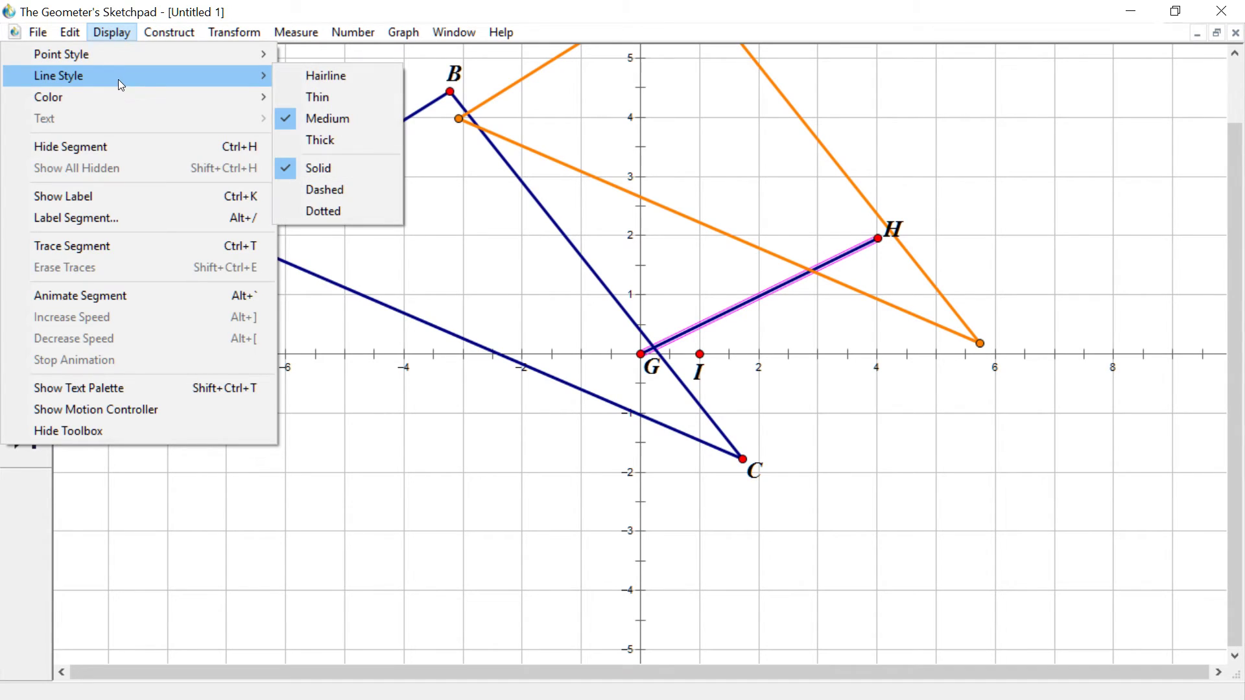
click(349, 190)
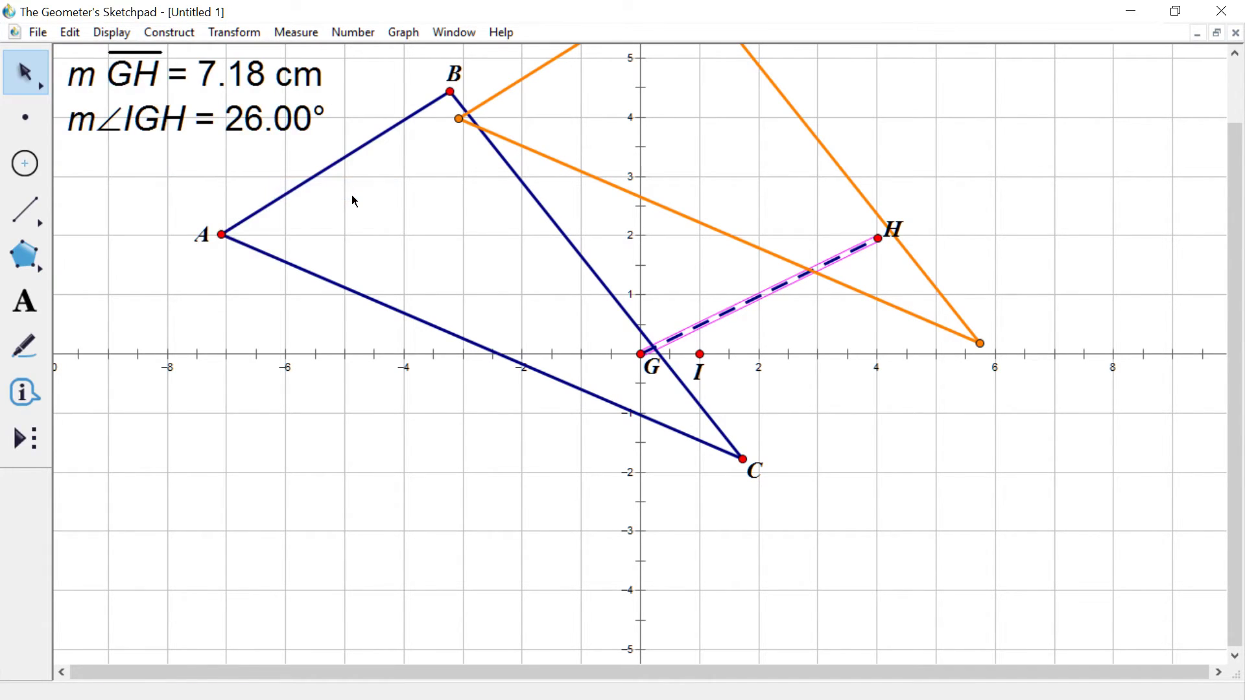
click(112, 32)
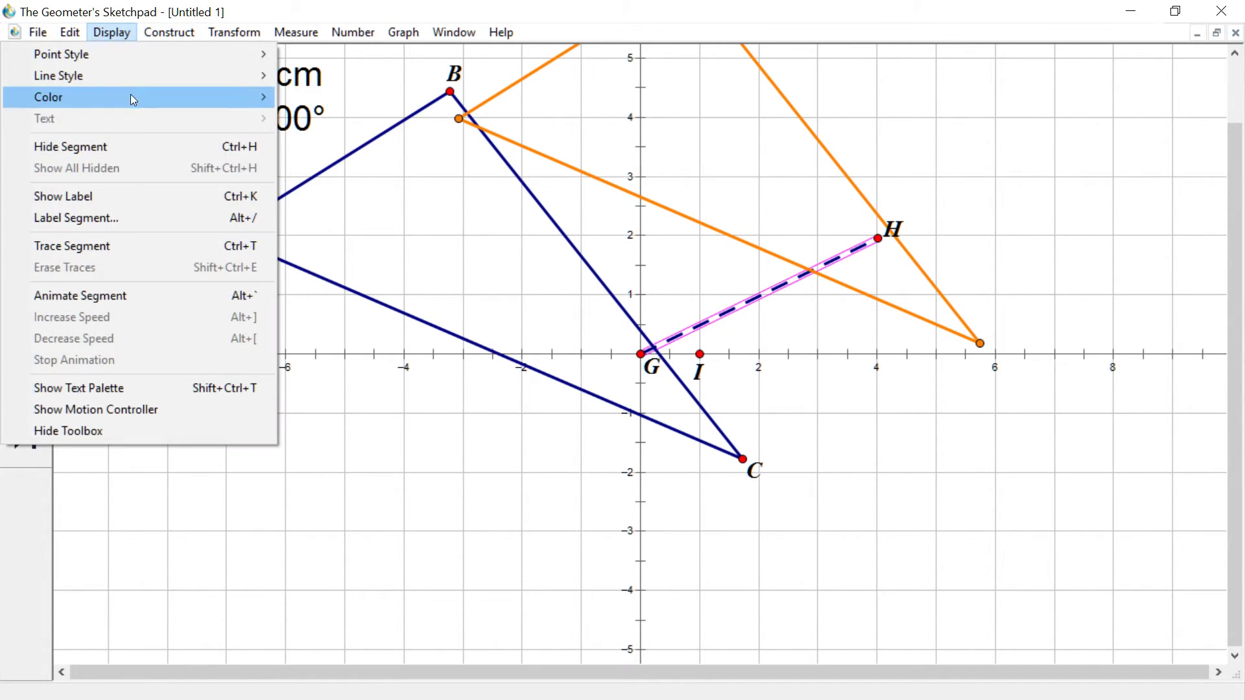
mouse_move(134, 103)
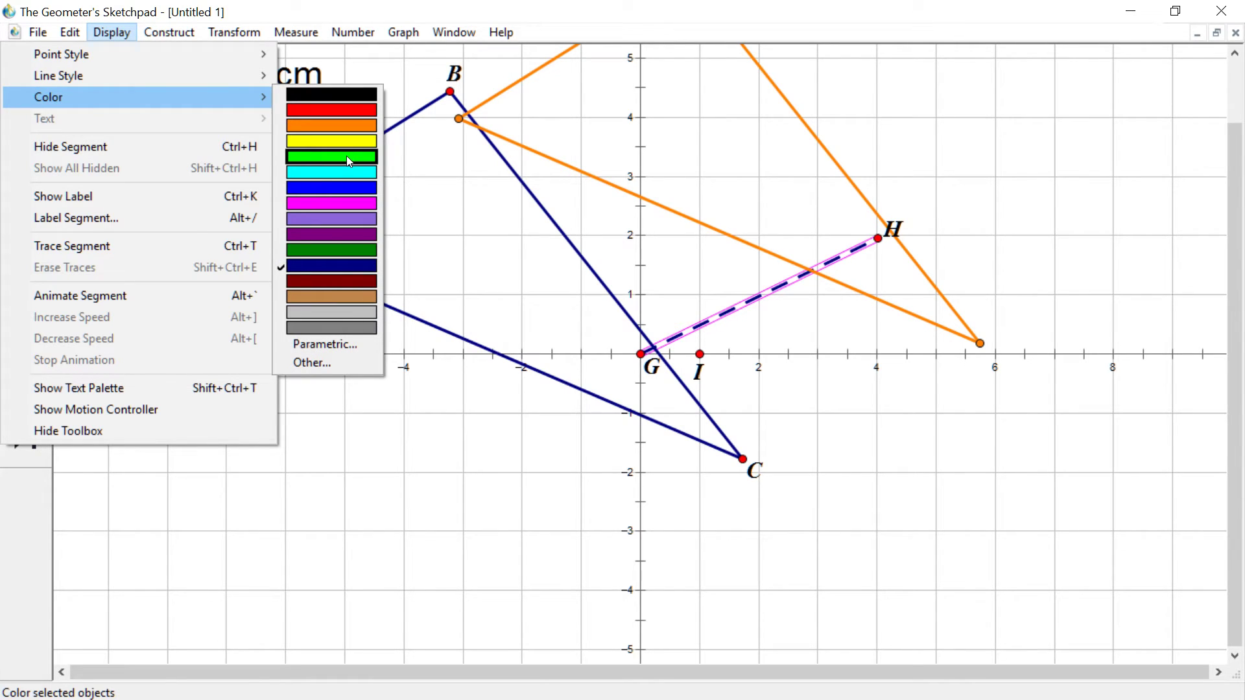
click(352, 201)
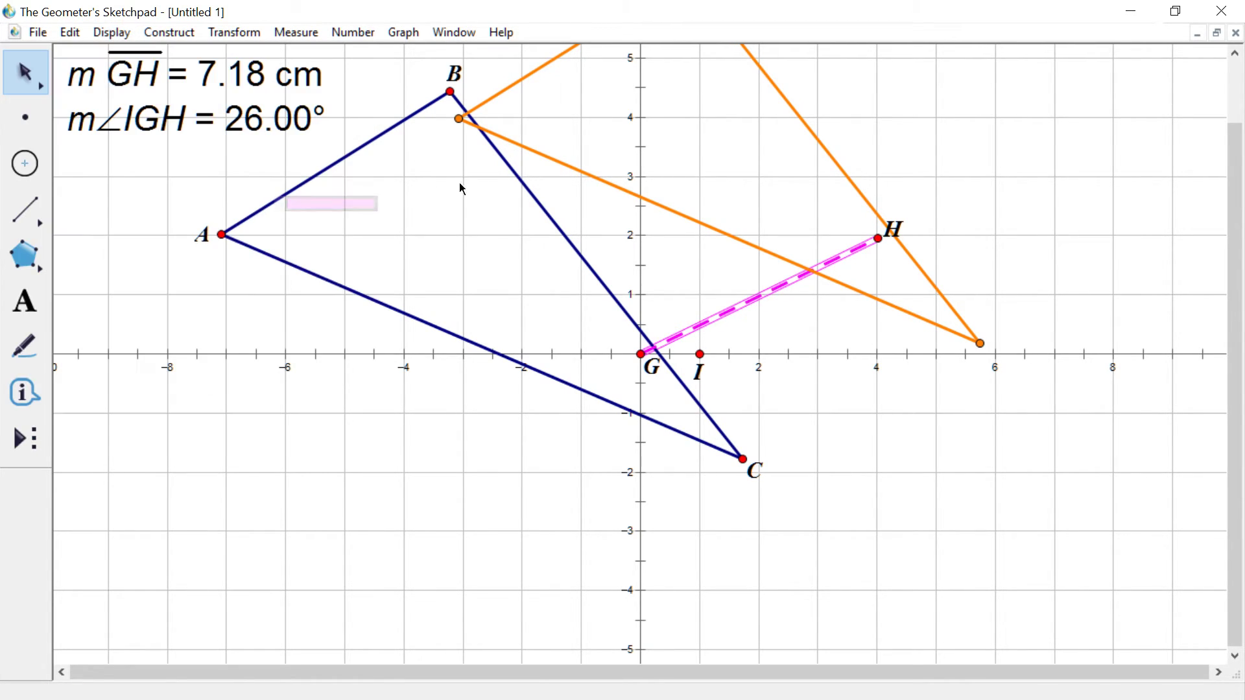
click(768, 200)
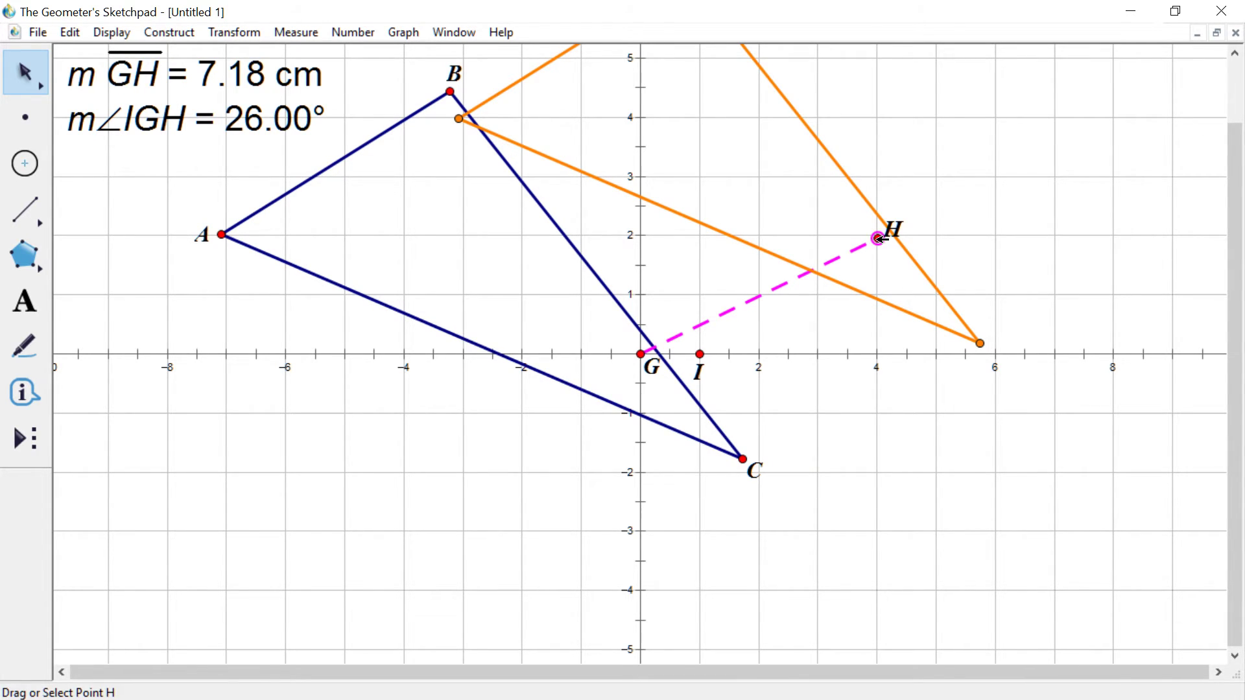
- Drag point H, then reshape triangle ABC by moving vertex C and side AB
drag(880, 239, 946, 229)
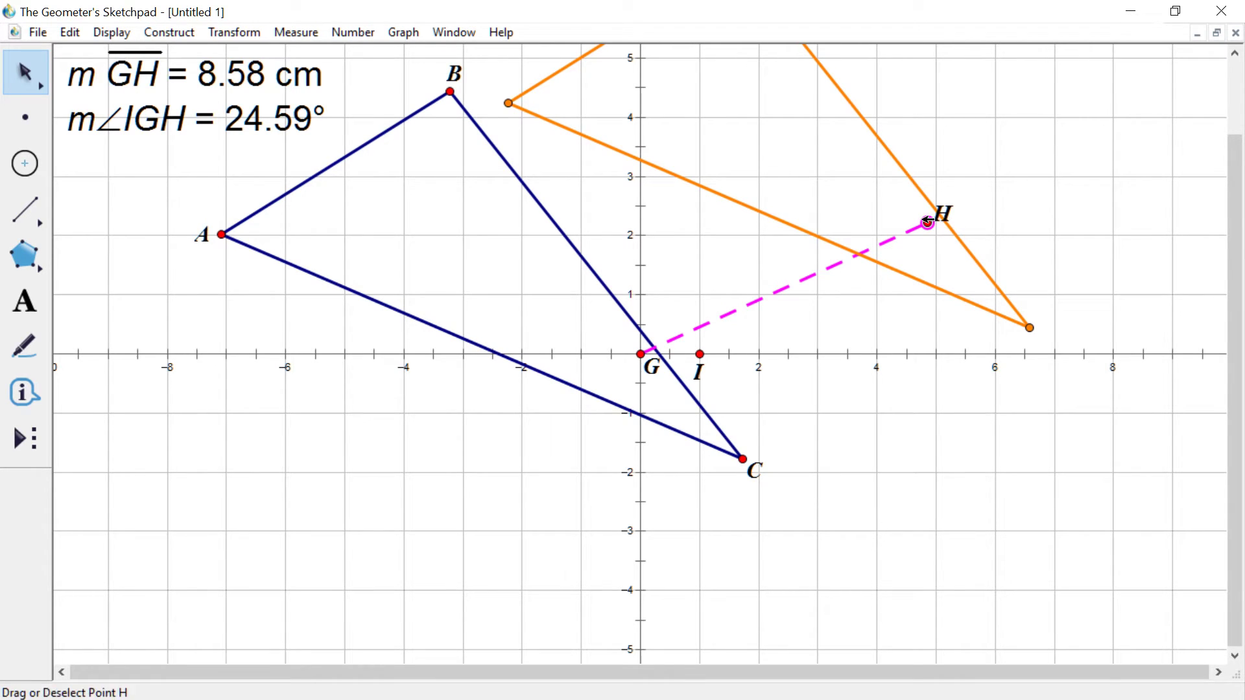
drag(929, 222, 900, 265)
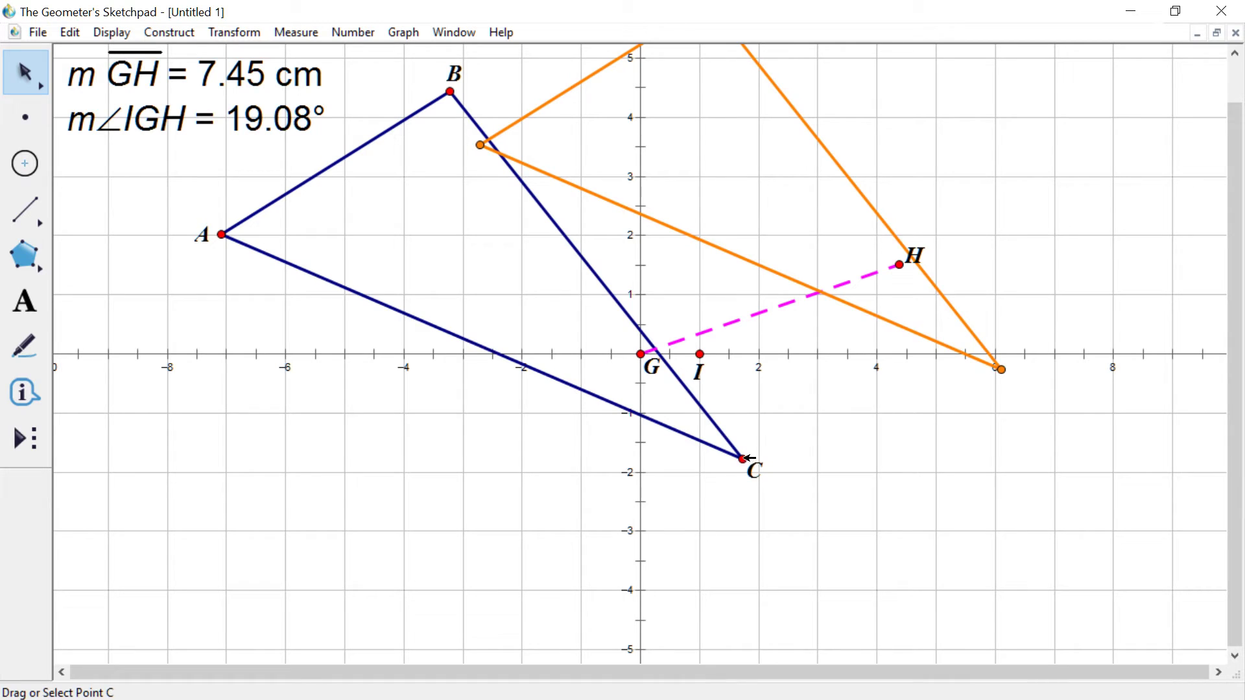
drag(743, 460, 361, 485)
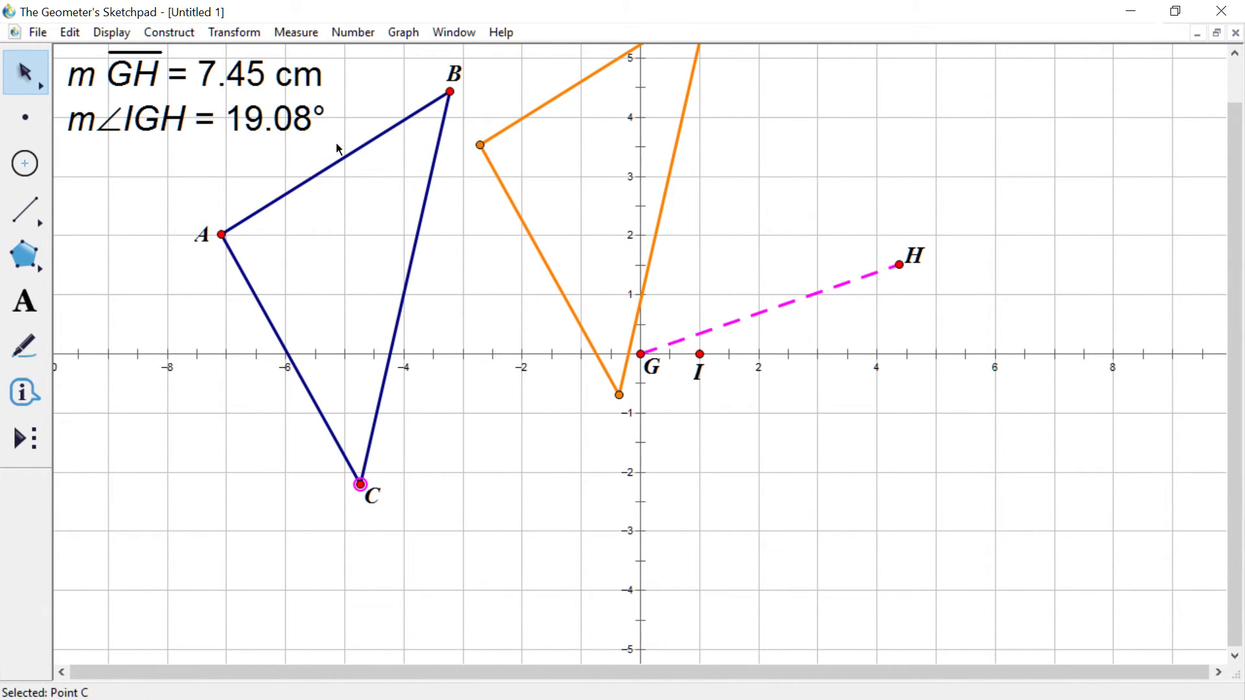
drag(344, 159, 269, 319)
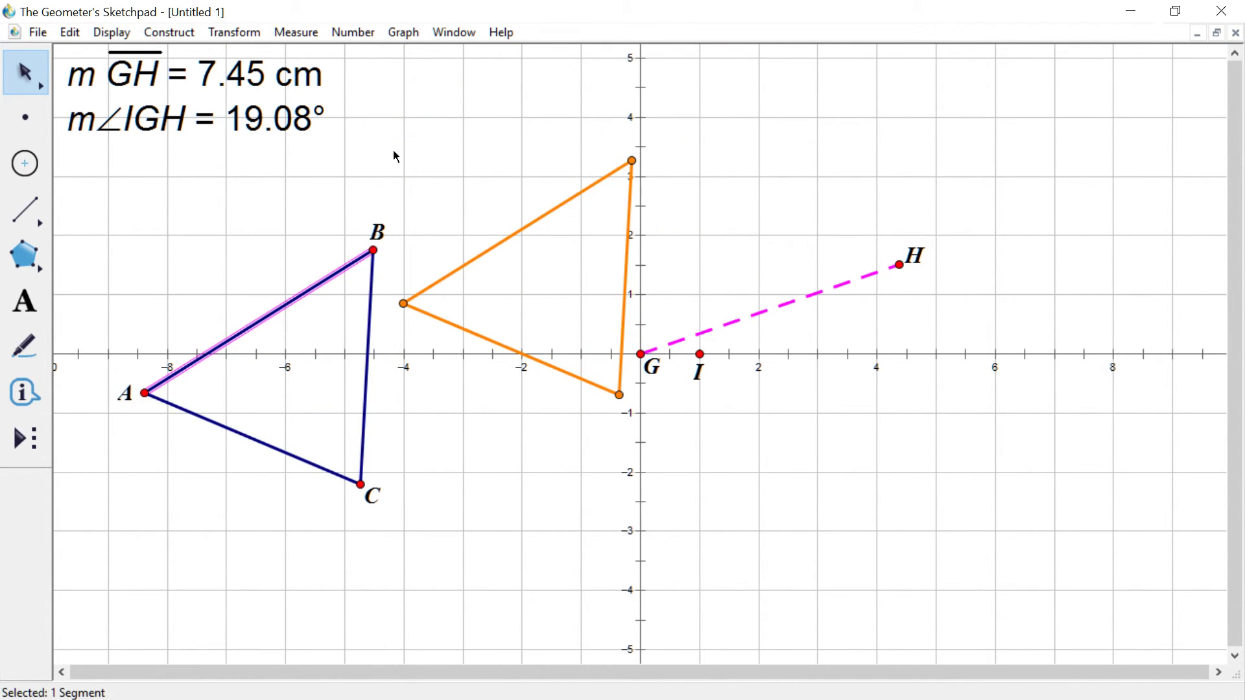
click(393, 152)
- Drag H and vertex B until GH reads 5.61 cm at 27.53°, the orange image following
drag(896, 265, 996, 212)
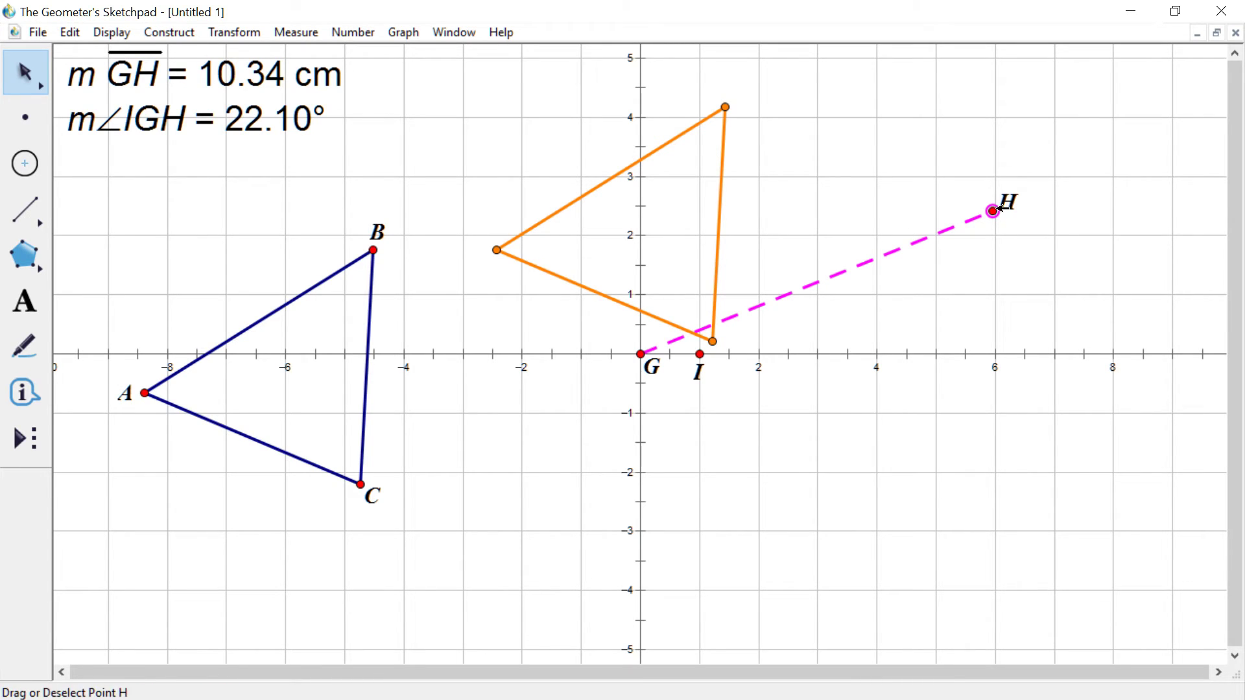
drag(998, 214, 998, 170)
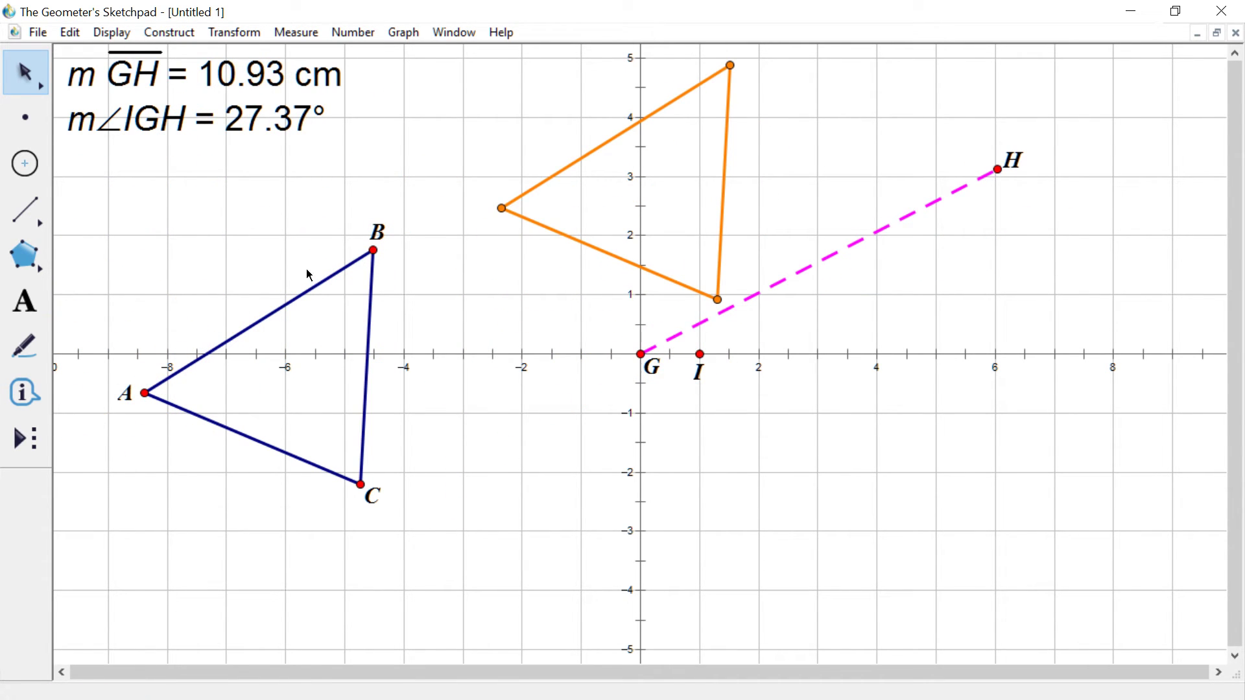
drag(374, 249, 223, 298)
drag(999, 170, 824, 258)
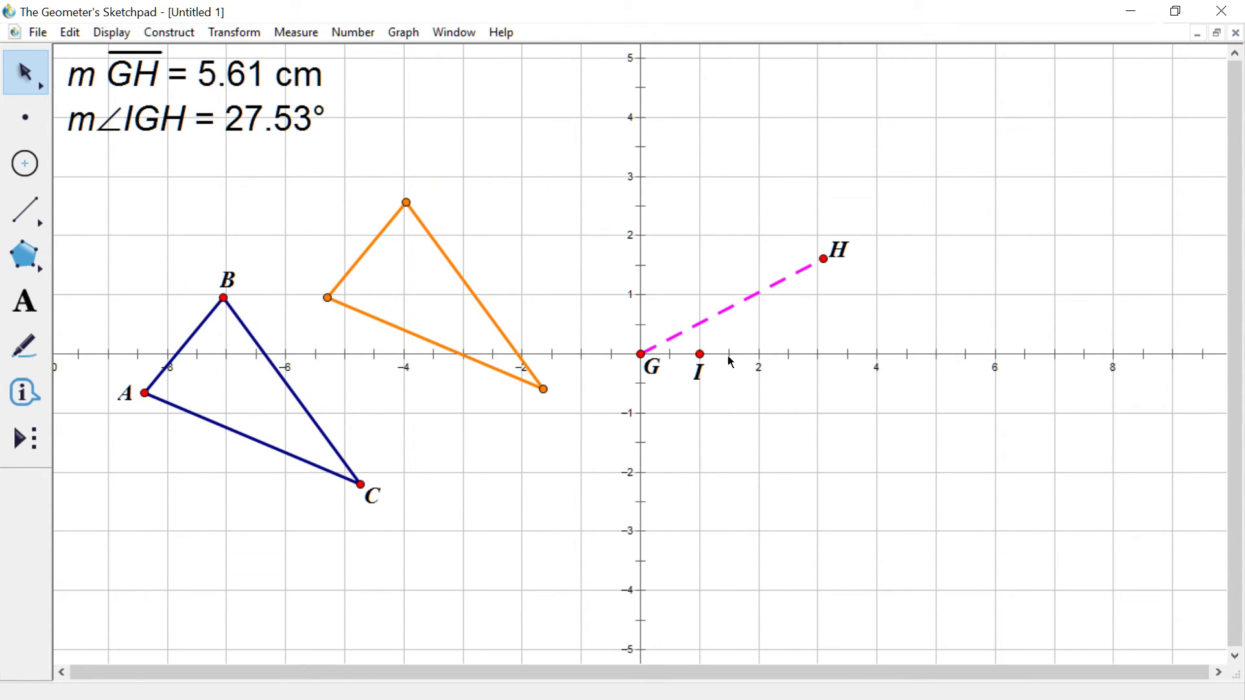
- Show labels A′, B′ and C′ on the orange image's vertices, positioning A′ and B′ beside them
click(30, 311)
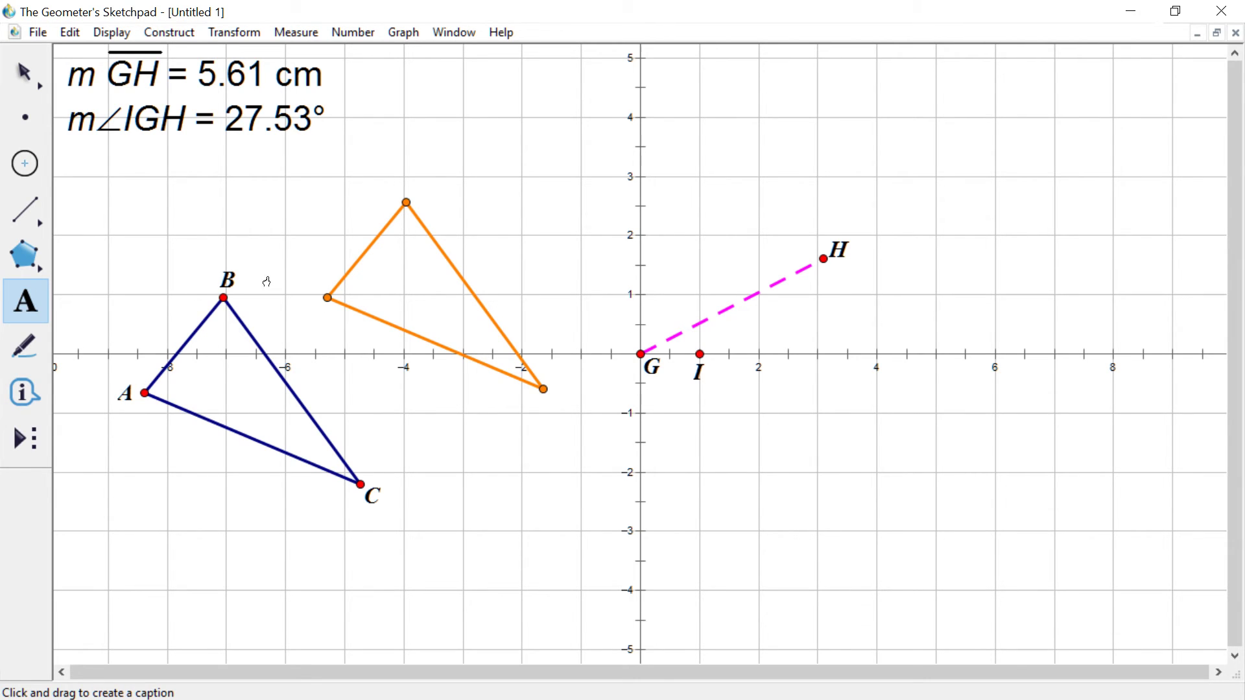
click(327, 305)
drag(334, 316, 280, 285)
click(406, 203)
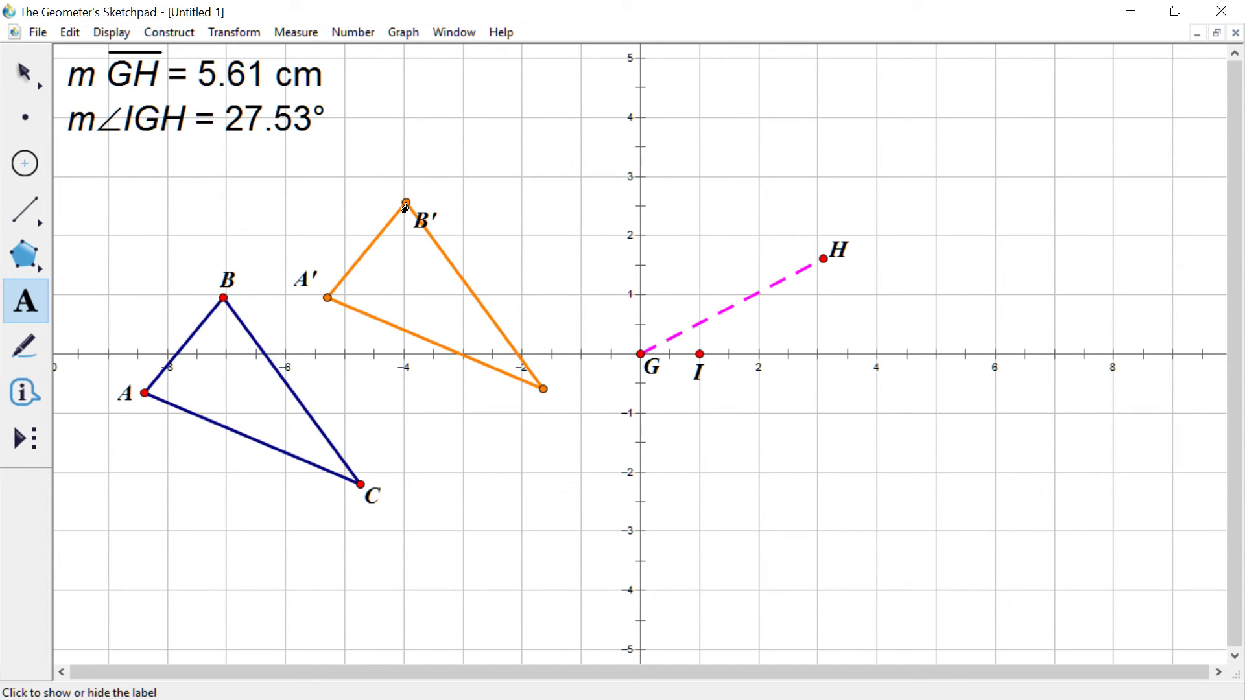
drag(431, 210, 434, 173)
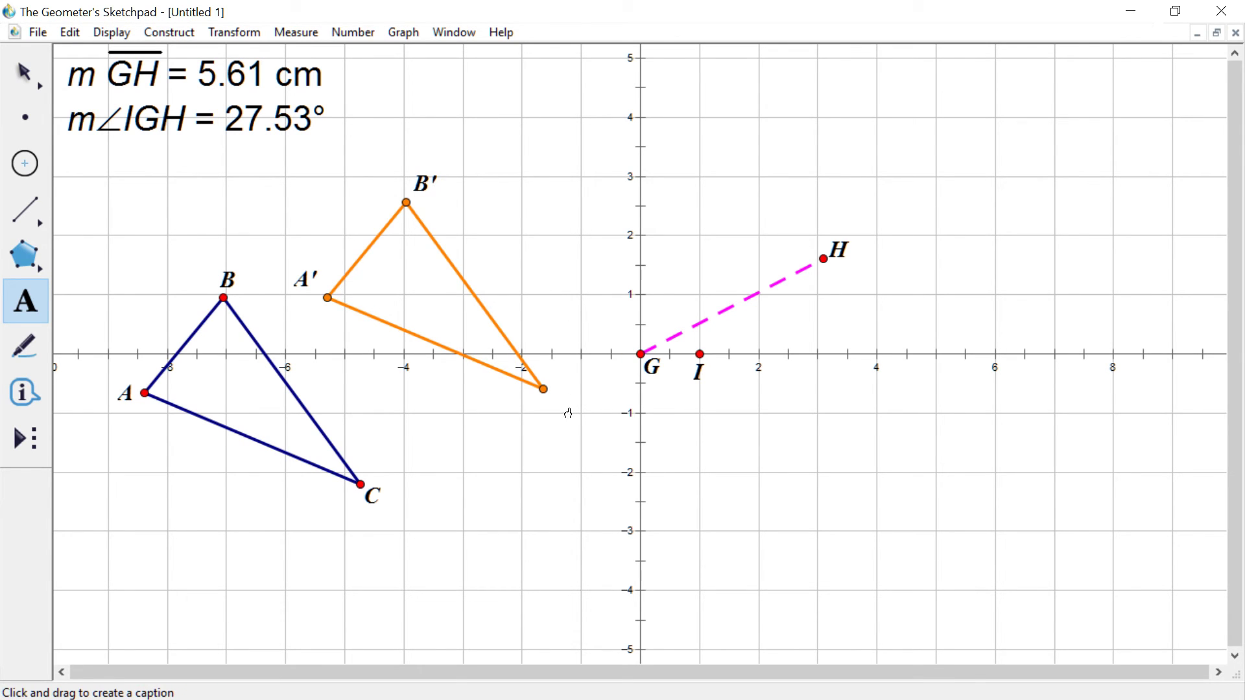
click(543, 391)
click(26, 69)
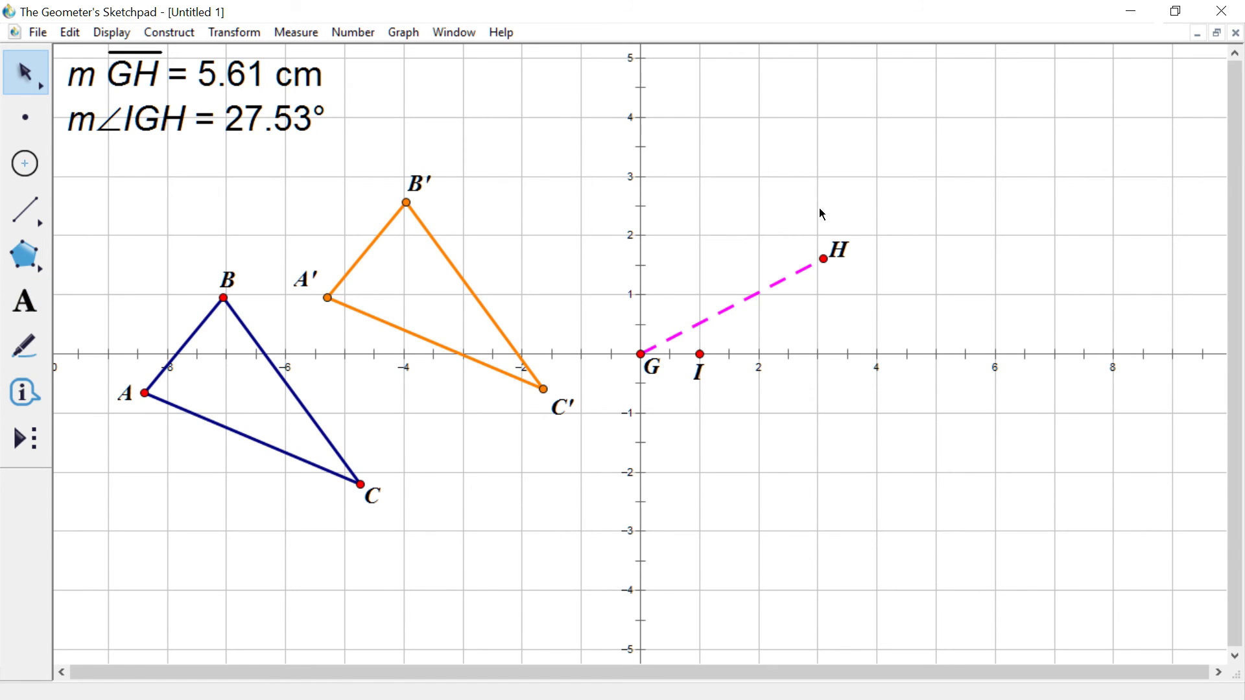
- Stretch triangle ABC long and thin via C and AB, and move H so GH reads 11.35 cm at 20.76°
drag(824, 259, 924, 268)
drag(359, 483, 95, 217)
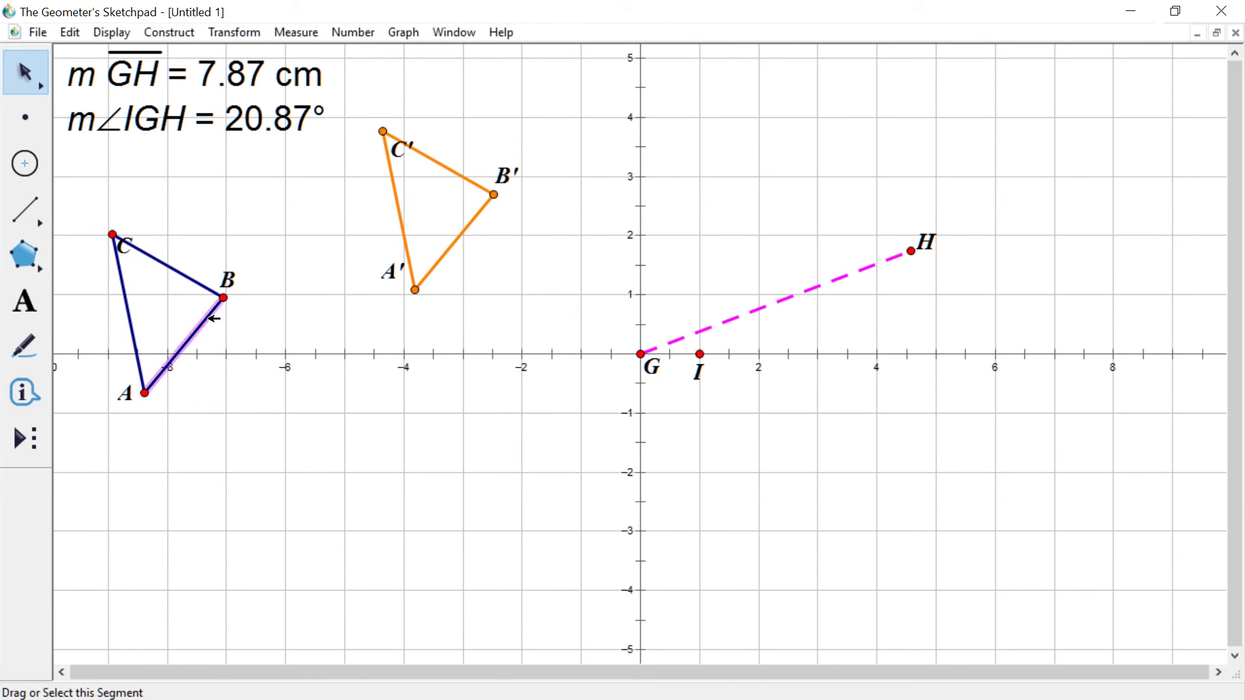
drag(214, 318, 711, 550)
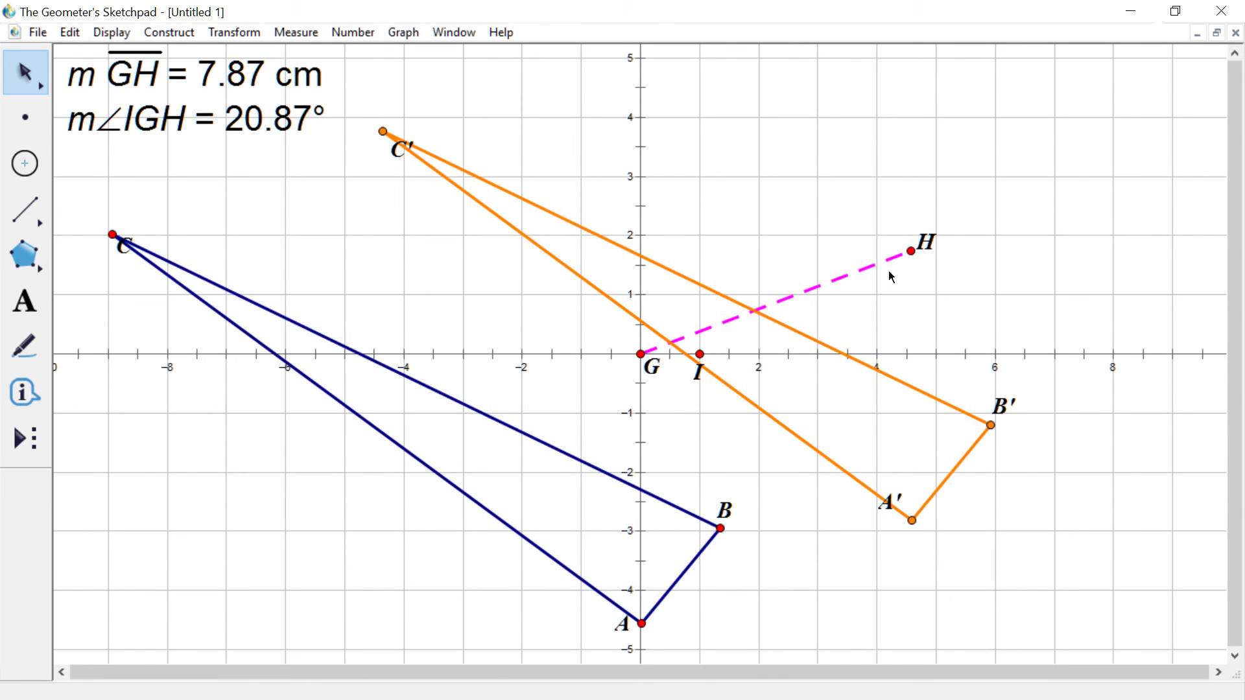
drag(911, 251, 1031, 208)
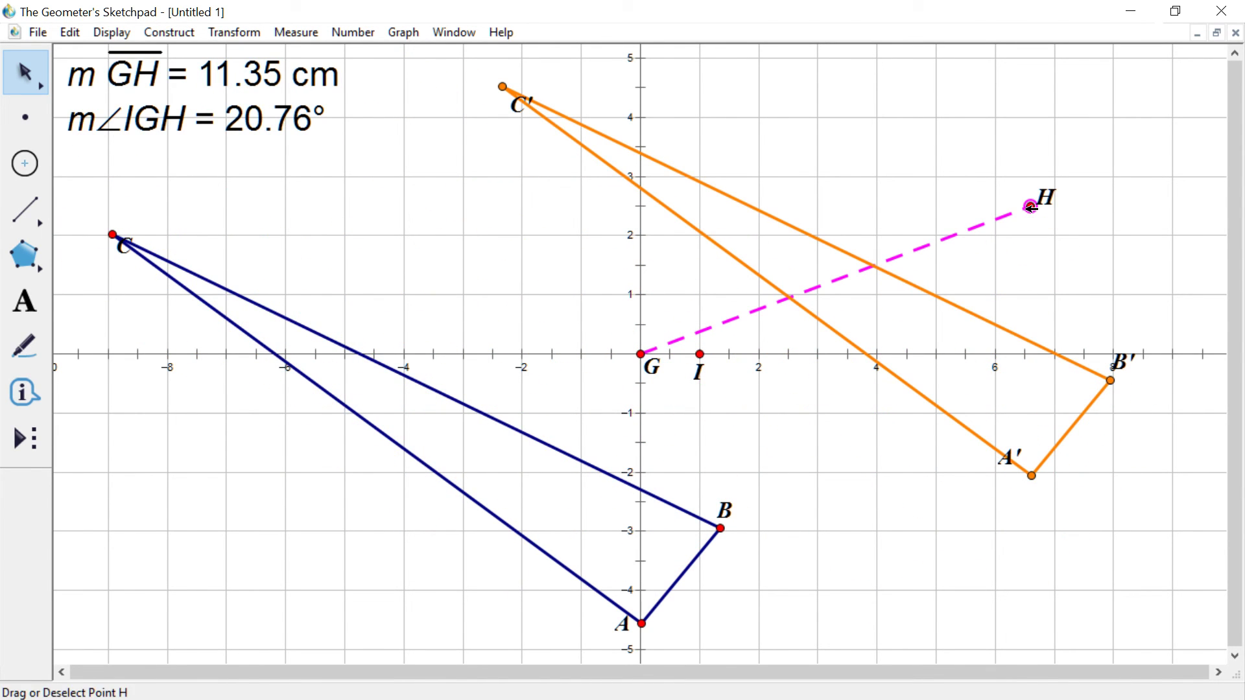
click(942, 187)
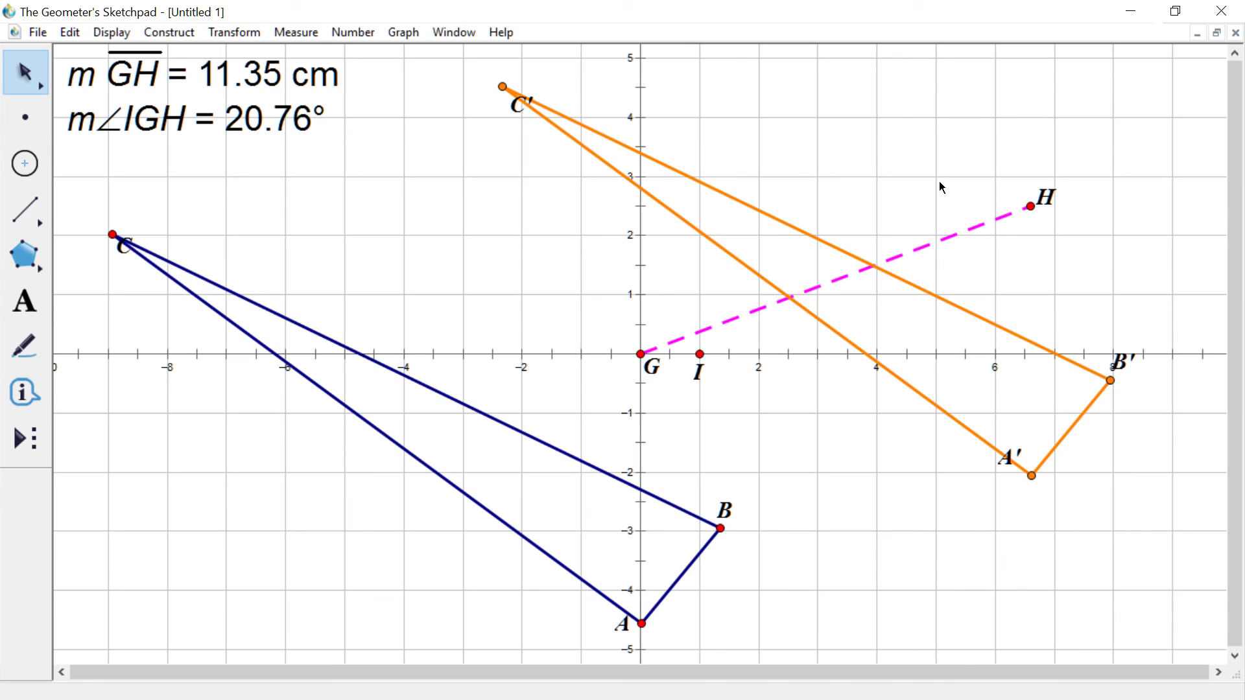